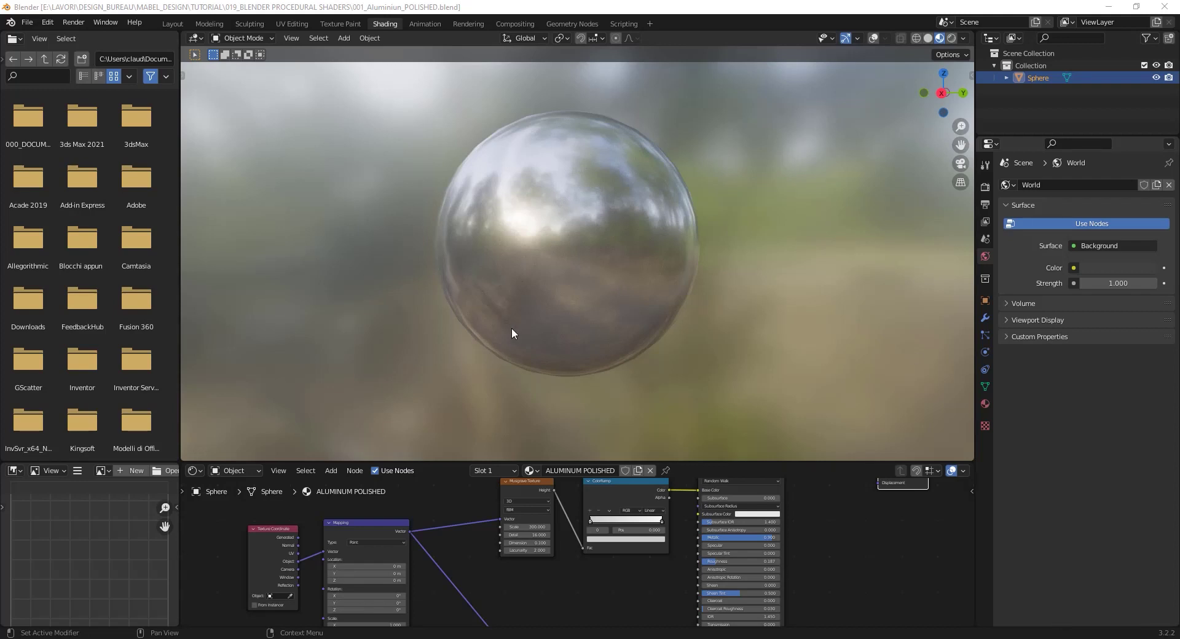
Add a new UV sphere to the scene.
middle_drag(508, 329, 532, 326)
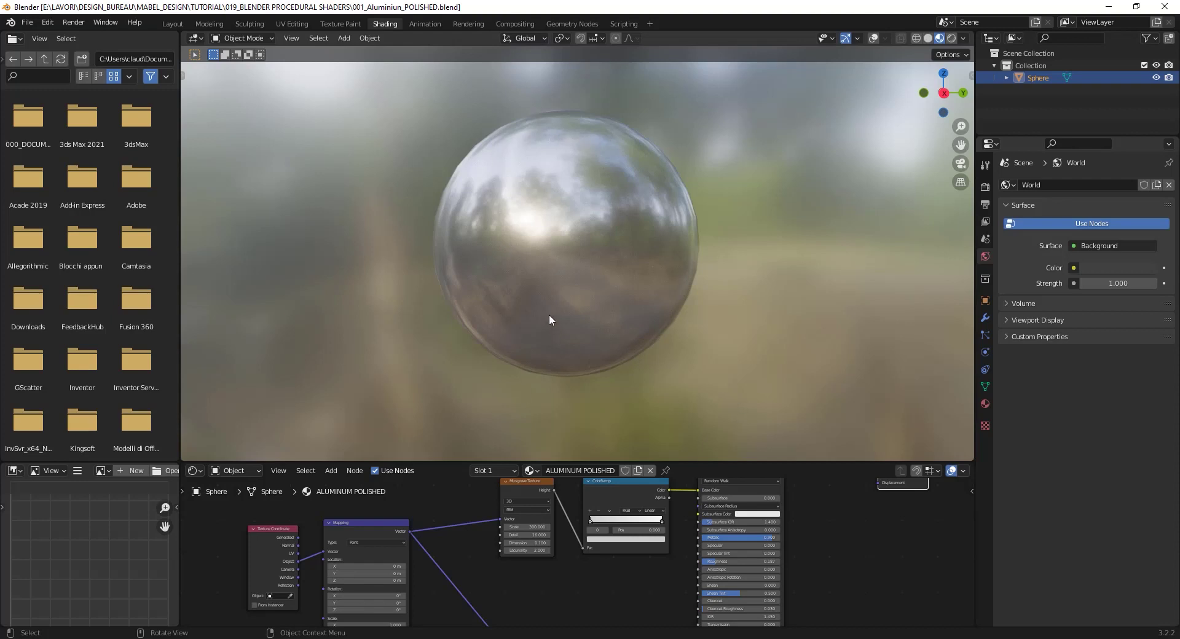
scroll(635, 271, up, 2)
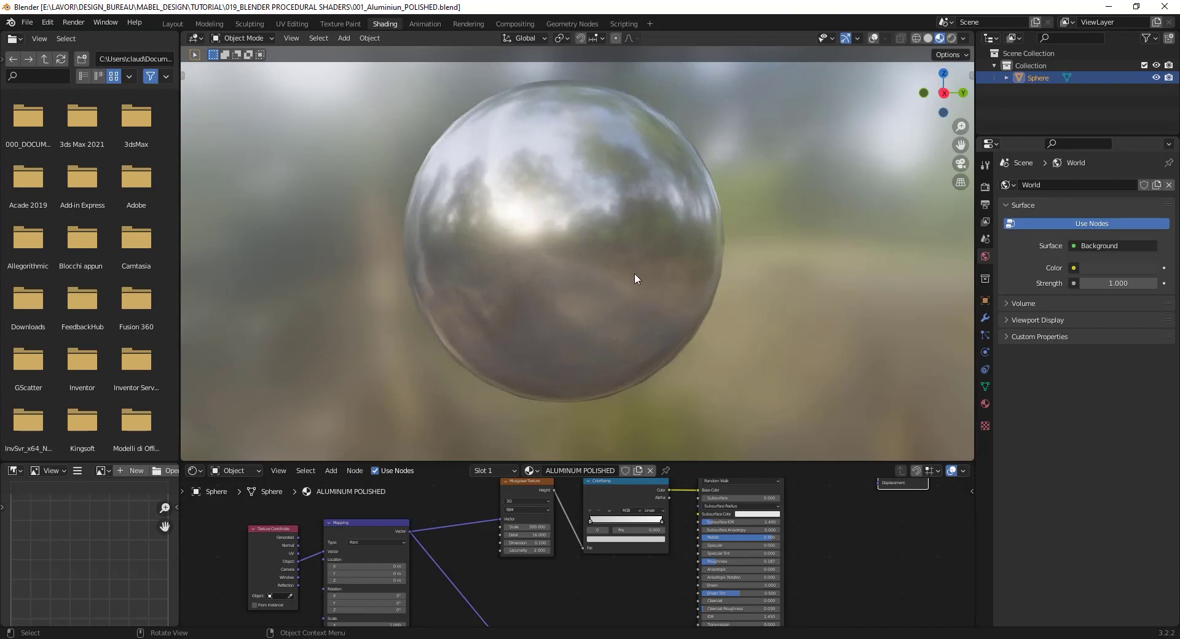
scroll(634, 278, down, 1)
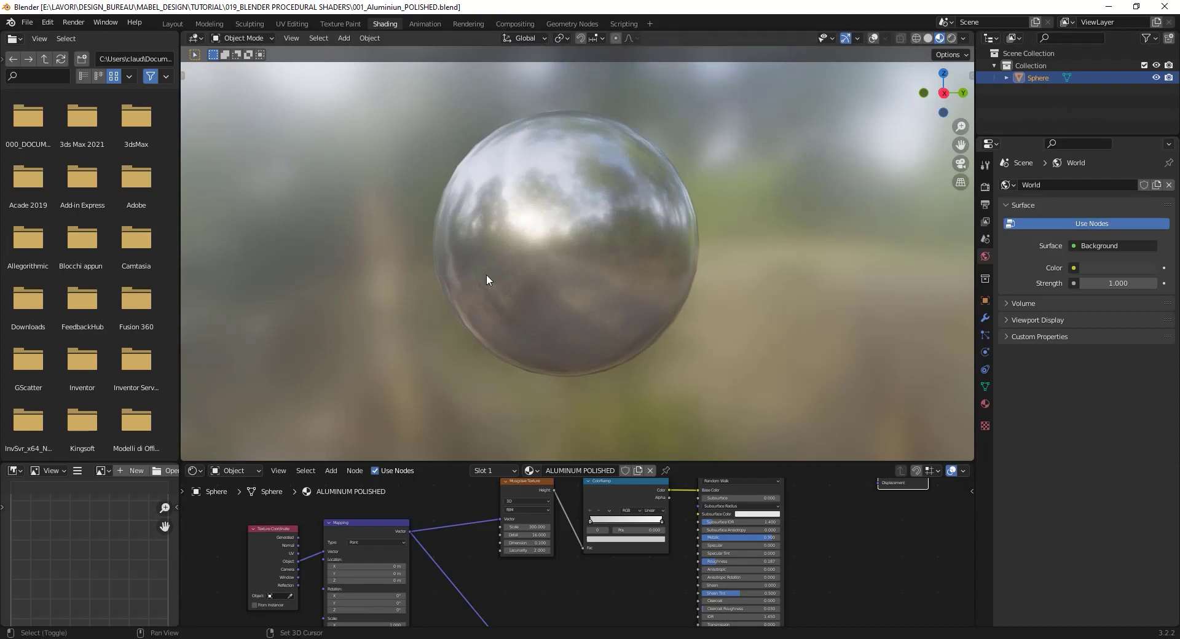
key(shift+a)
mouse_move(482, 277)
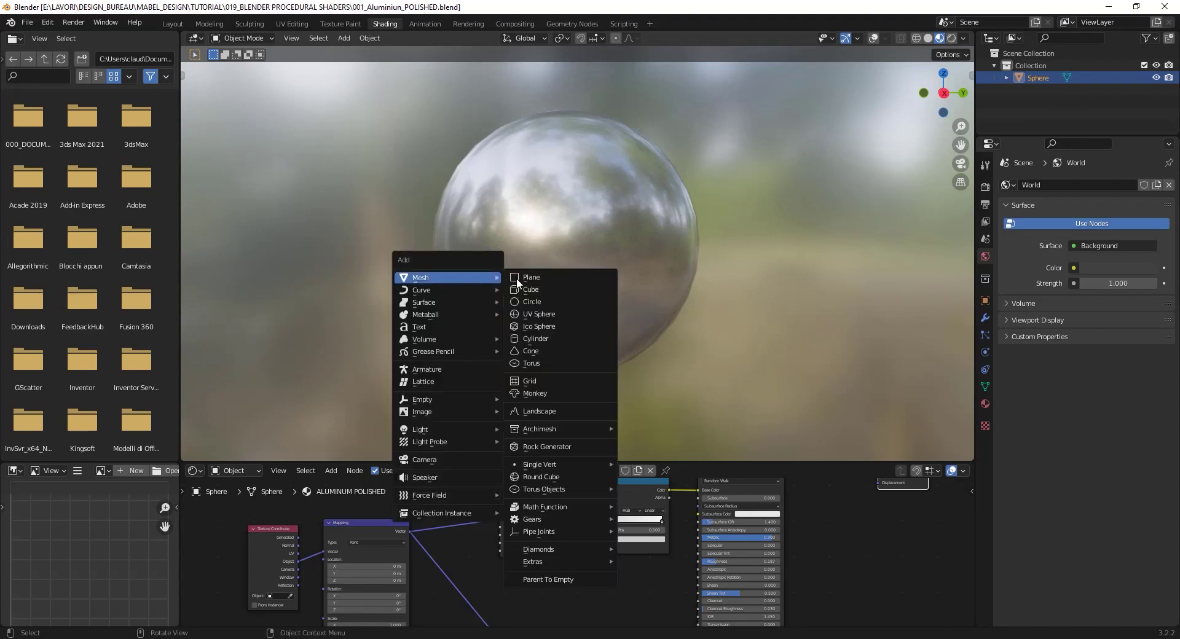
click(533, 314)
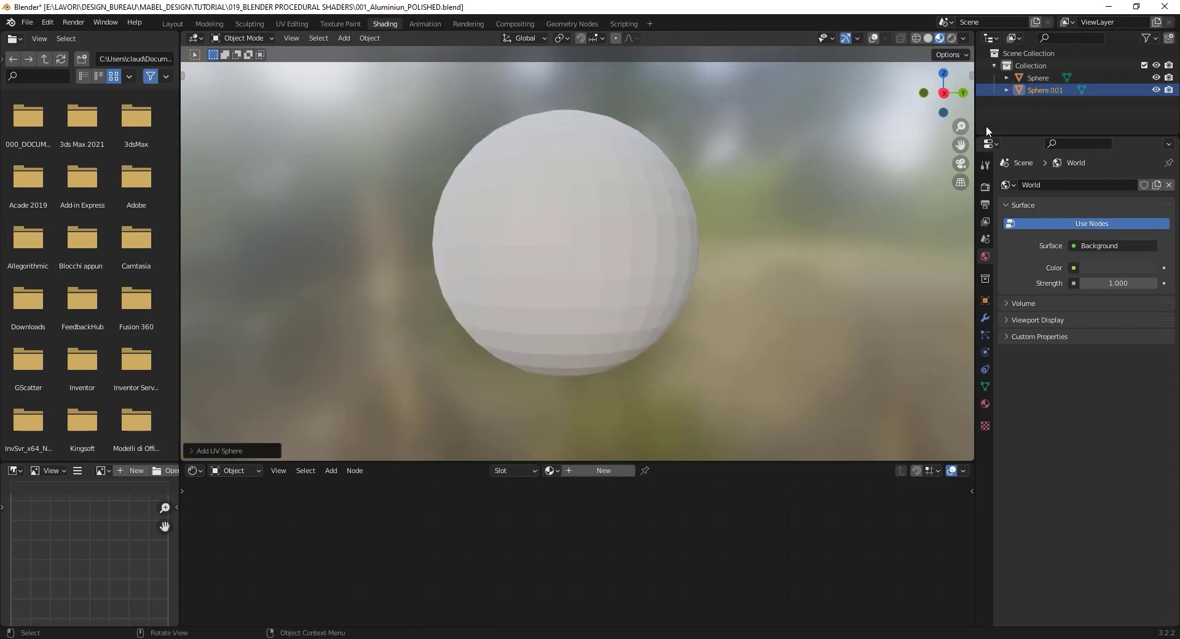
Hide the original Sphere, turn on viewport overlays, and shade Sphere.001 smooth.
click(1156, 77)
right_click(572, 199)
click(873, 38)
right_click(627, 213)
click(612, 209)
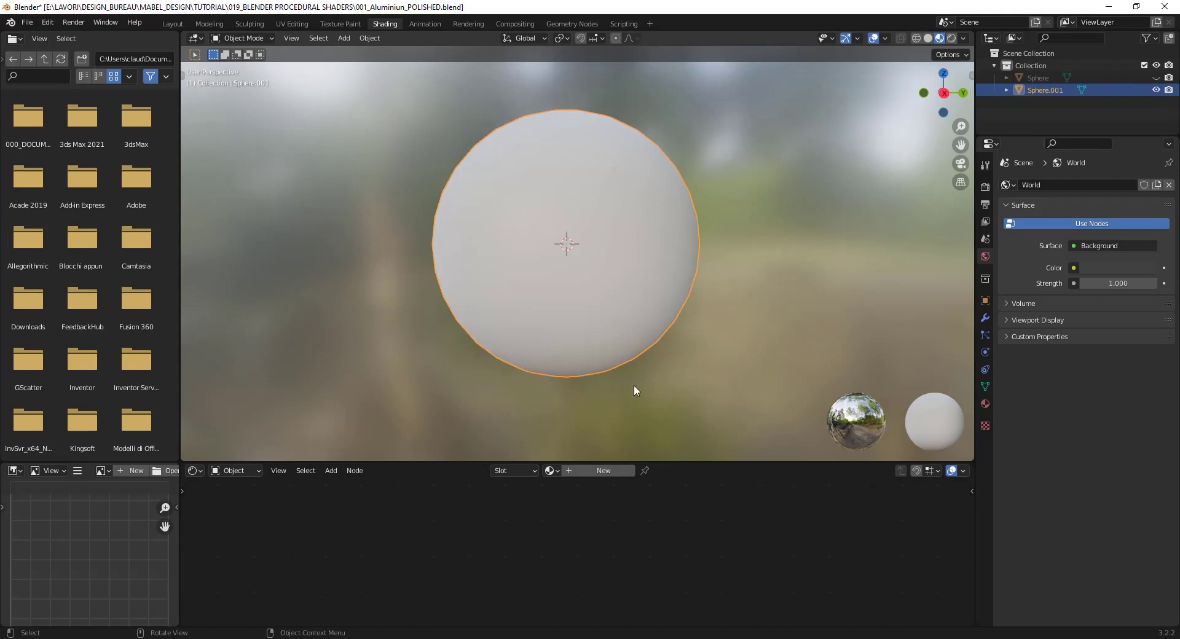
Enlarge the node editor and create a new material for Sphere.001.
drag(652, 461, 652, 294)
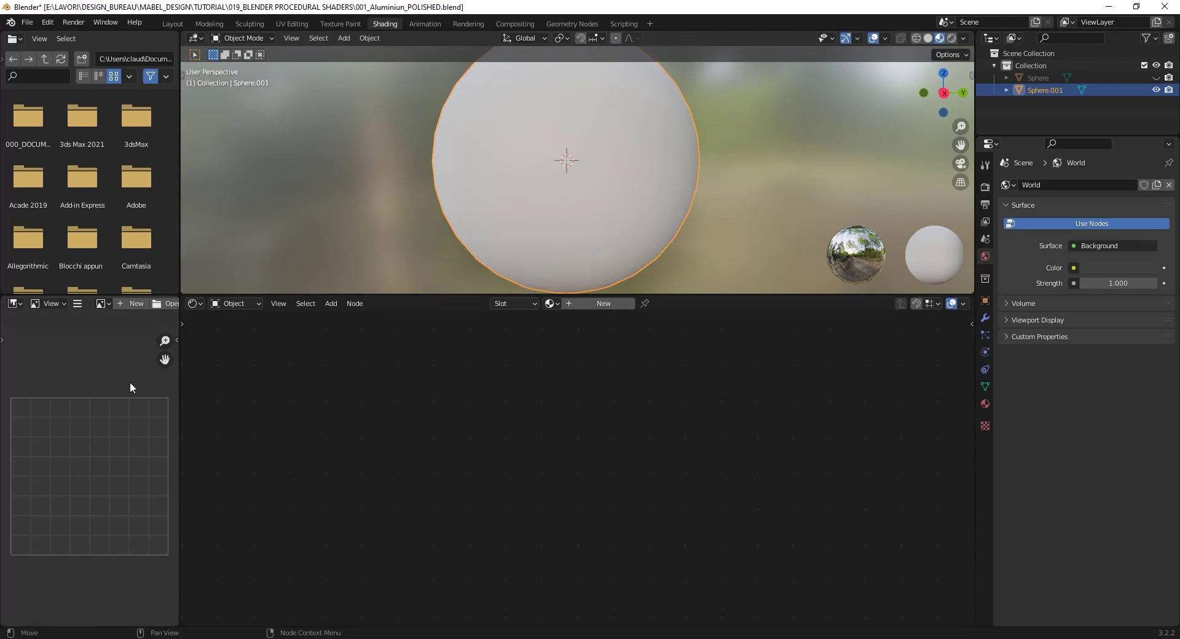
click(617, 304)
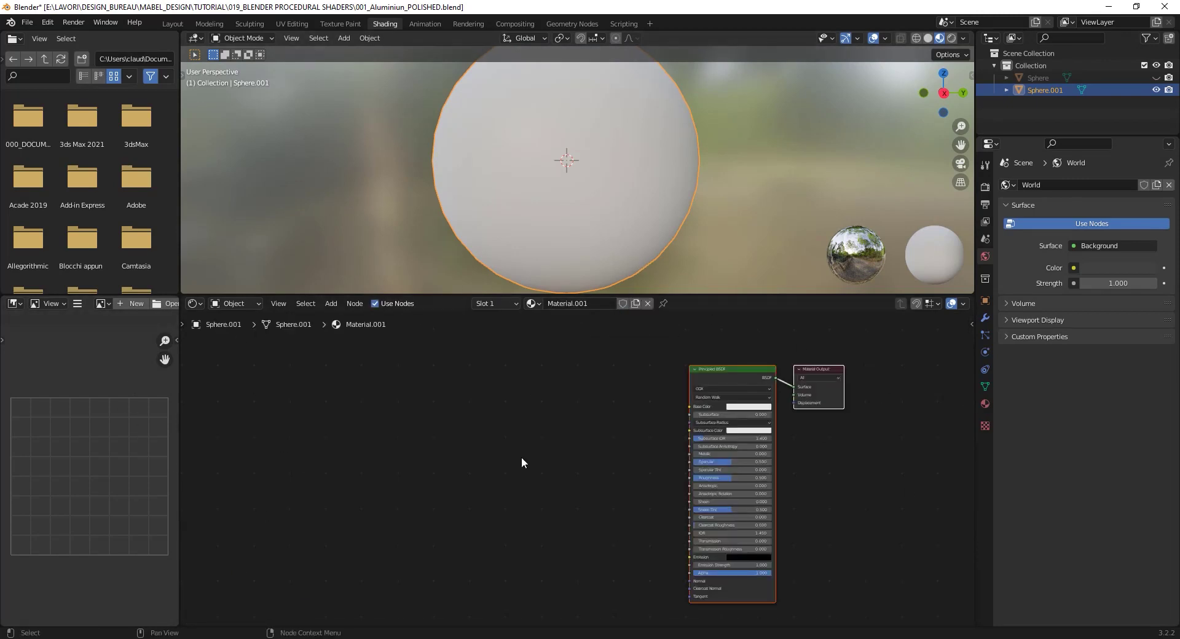
scroll(606, 405, up, 5)
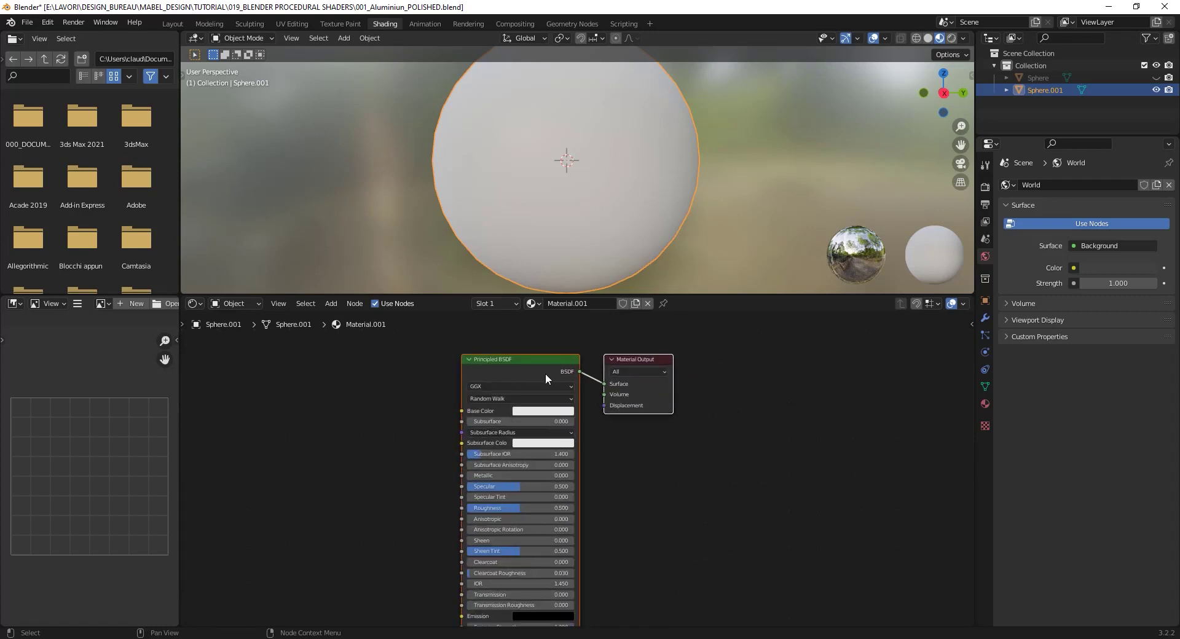
Rename the material to 'Aluminium Polished'.
click(592, 305)
double_click(592, 305)
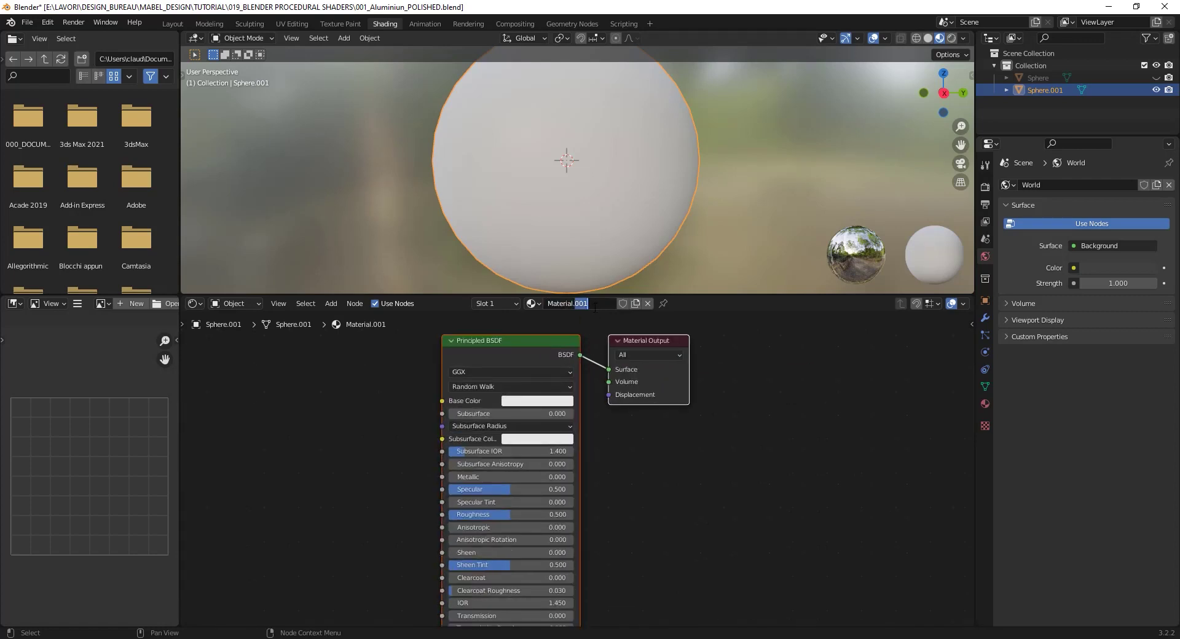
key(ctrl+a)
text(Ale)
text(mi)
key(BackSpace)
key(BackSpace)
key(BackSpace)
text(uminium Polished)
key(Return)
scroll(680, 526, down, 2)
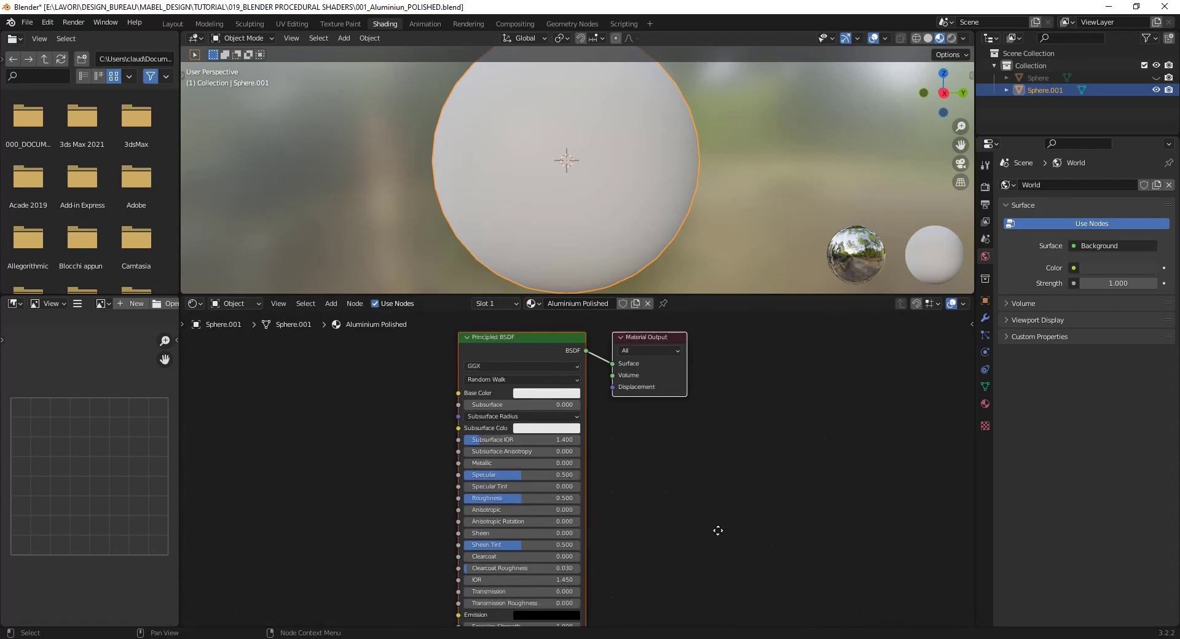
scroll(719, 522, down, 2)
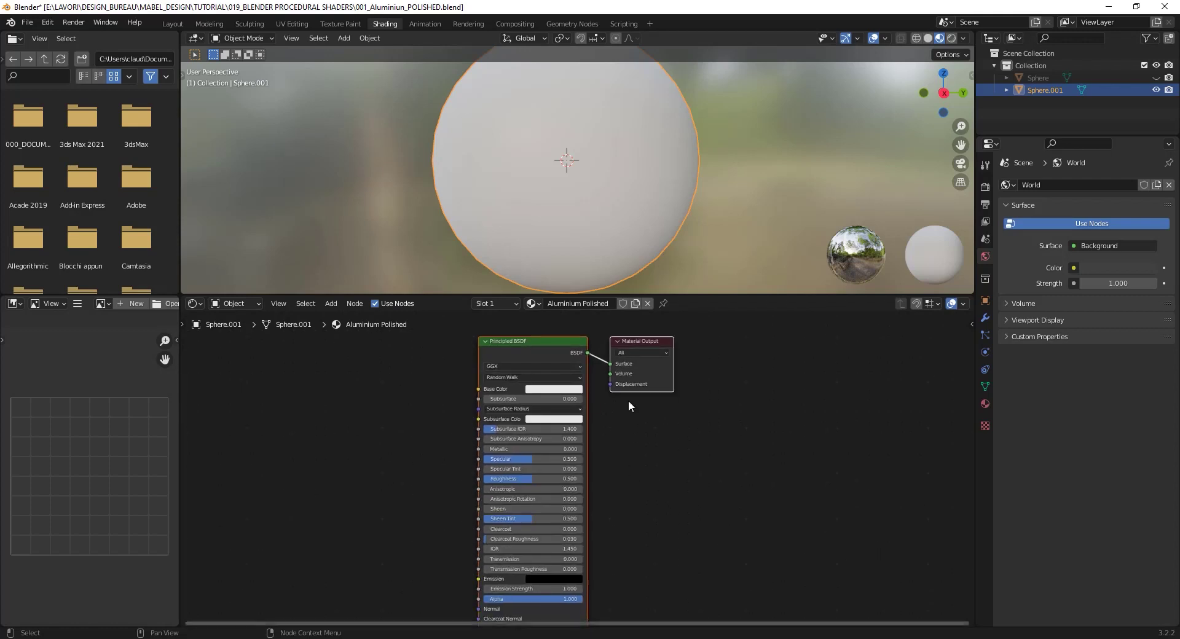
scroll(540, 182, down, 1)
middle_drag(560, 192, 614, 221)
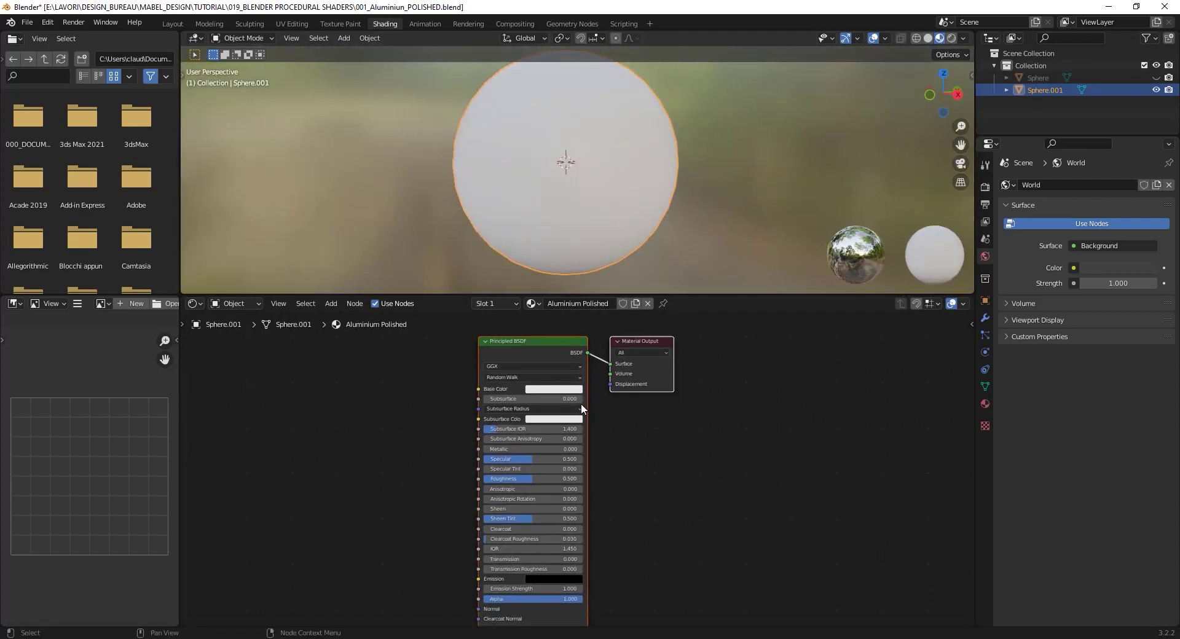
Set the Principled BSDF Metallic to 1.0, keeping Specular at 0.5.
click(504, 449)
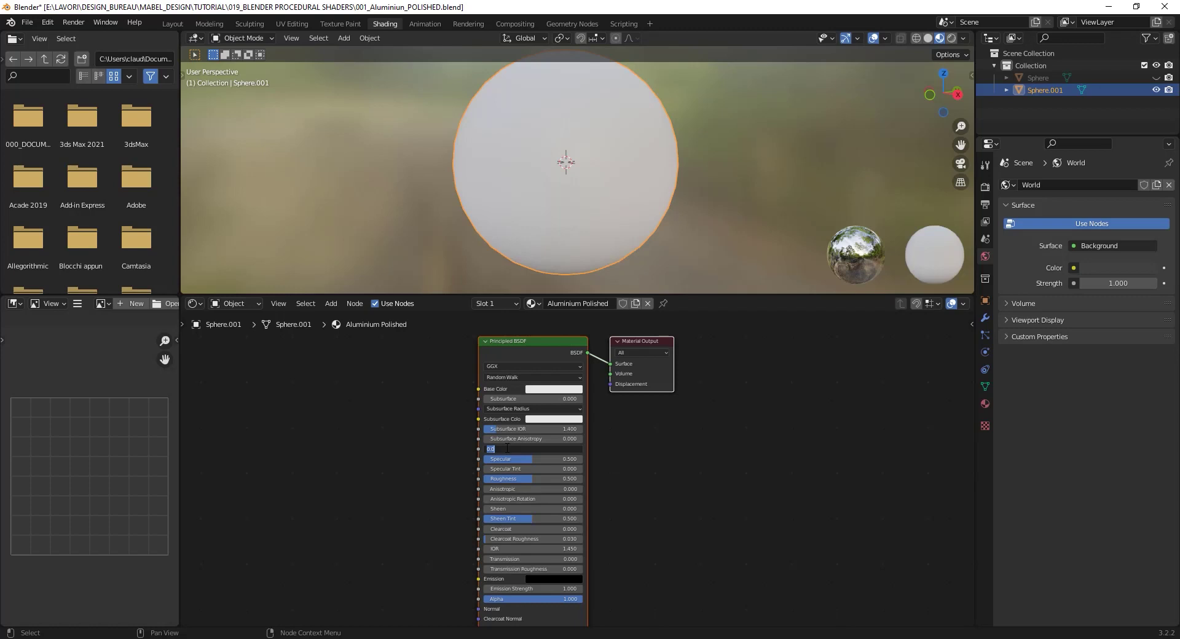
text(0)
text(.5)
key(Return)
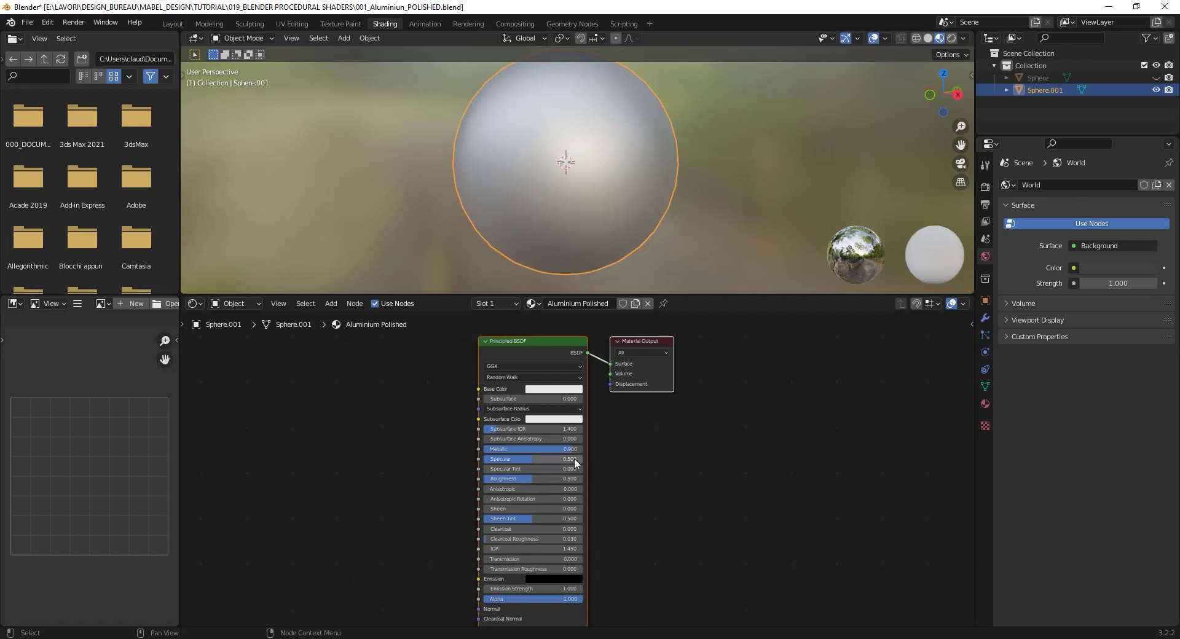
drag(566, 459, 469, 460)
click(536, 459)
text(.5)
key(Return)
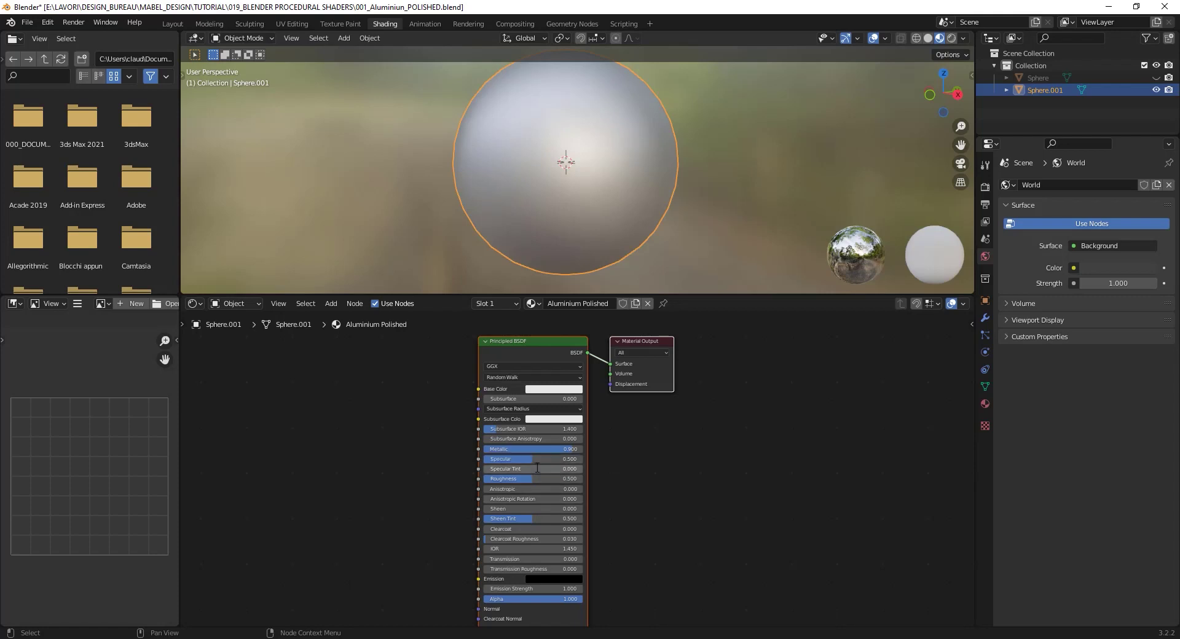
Set Roughness to 0.187 and orbit to check the reflections.
click(684, 488)
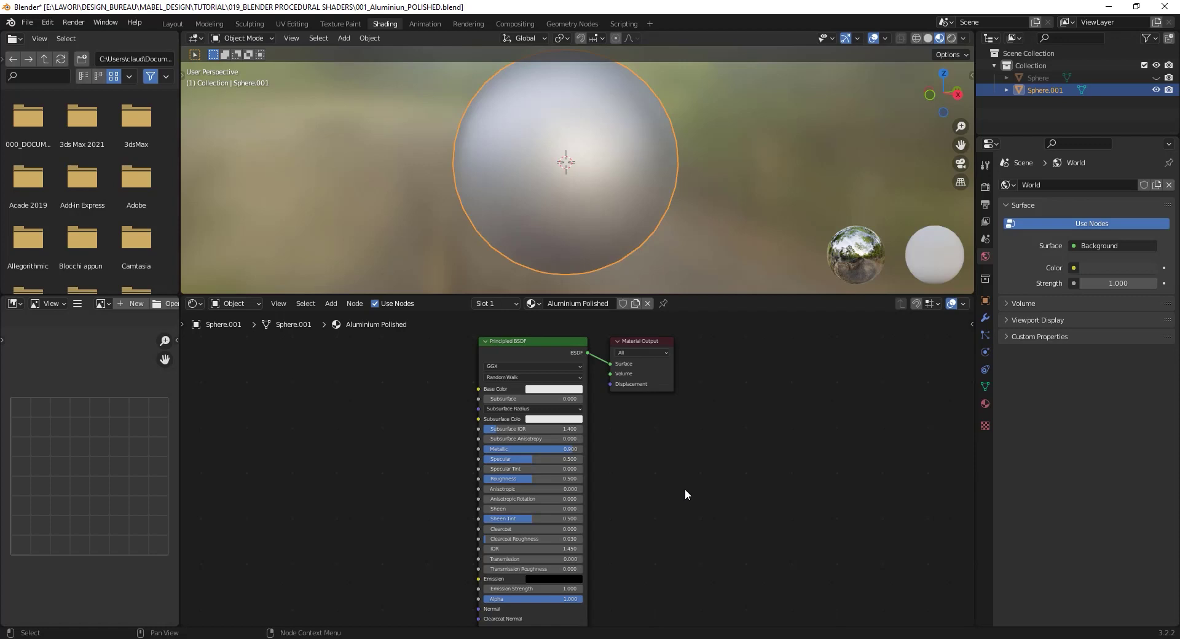
click(577, 480)
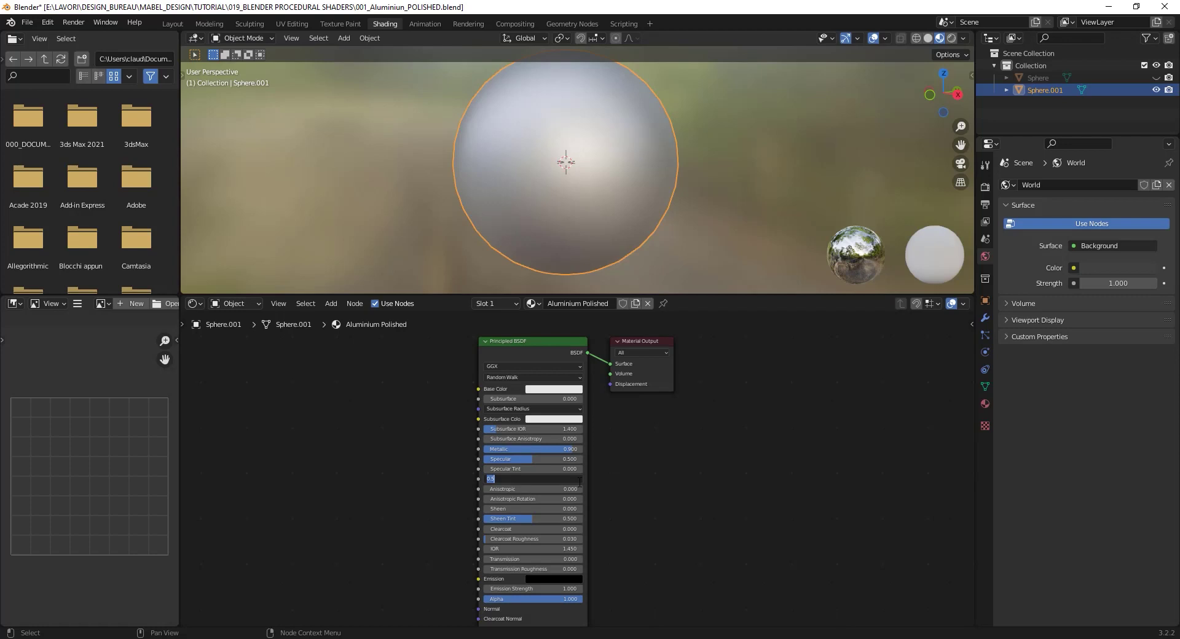
text(0.187)
key(Return)
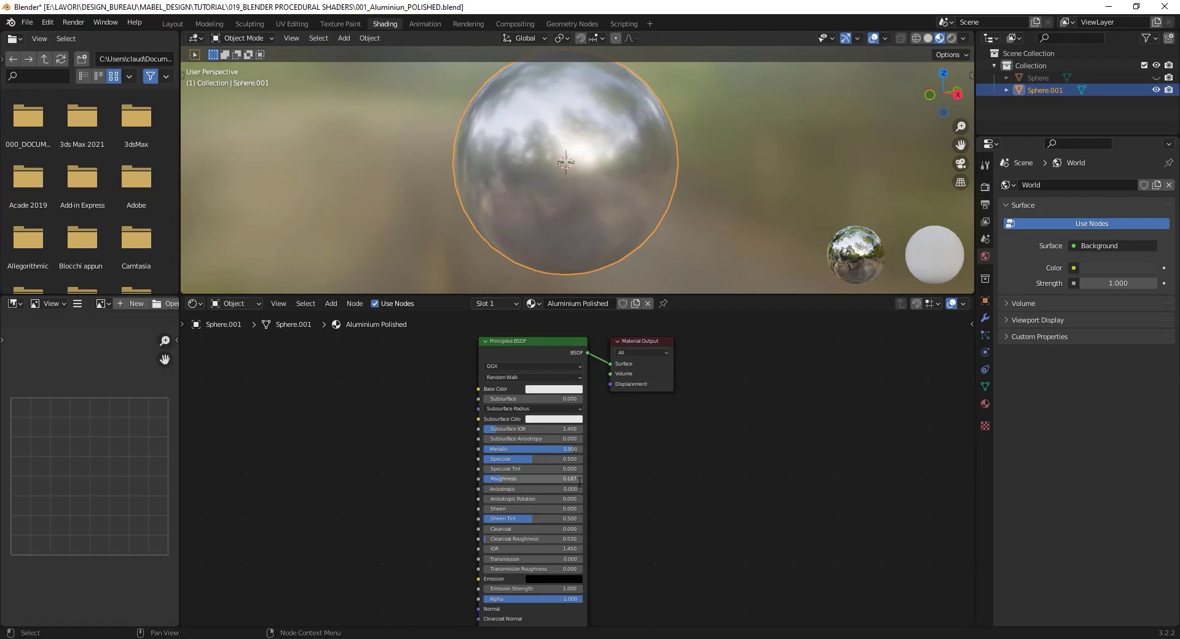
middle_drag(674, 191, 619, 150)
scroll(540, 131, up, 2)
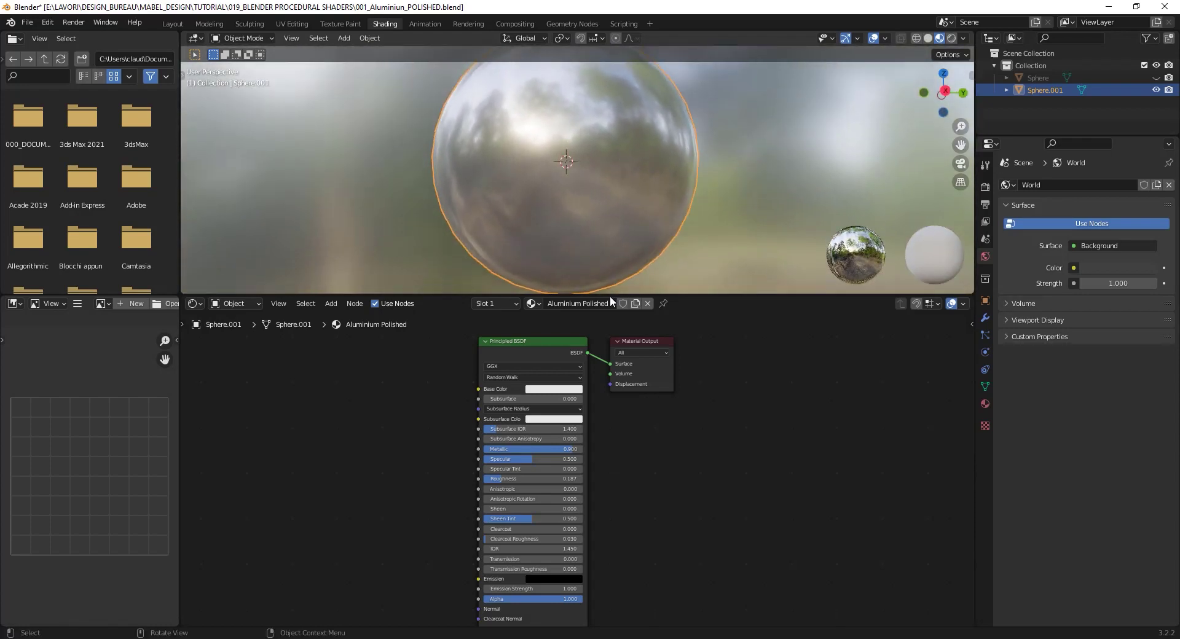
Add a Musgrave Texture node left of the Principled BSDF.
click(511, 339)
middle_drag(455, 340, 590, 377)
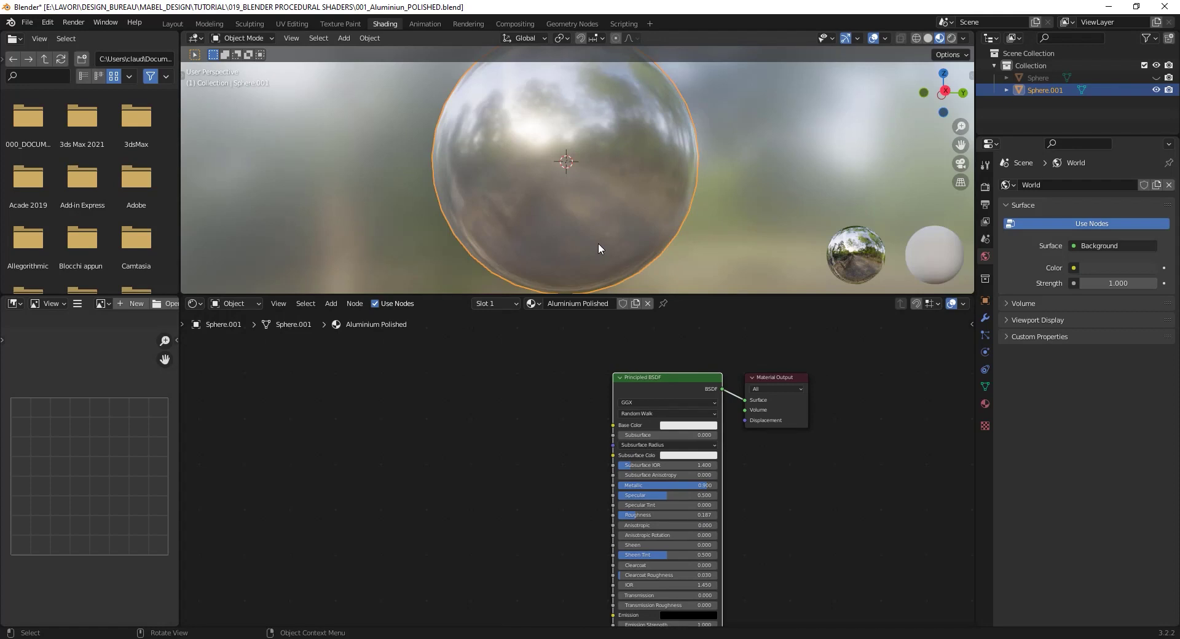
key(shift+a)
click(416, 443)
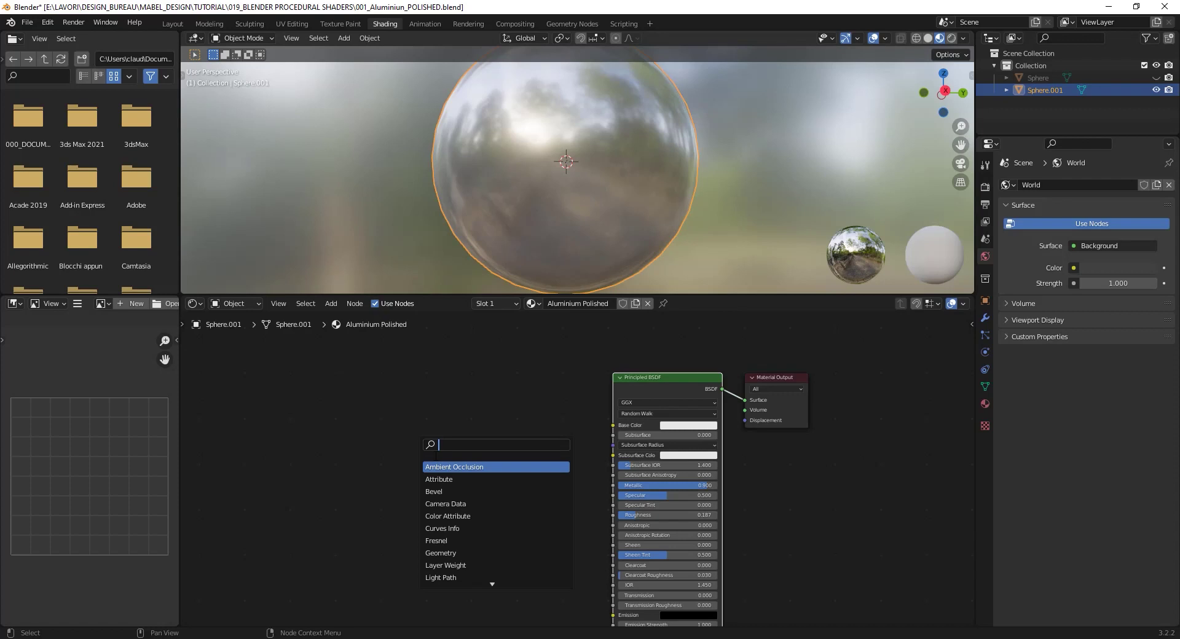
text(mu)
click(441, 467)
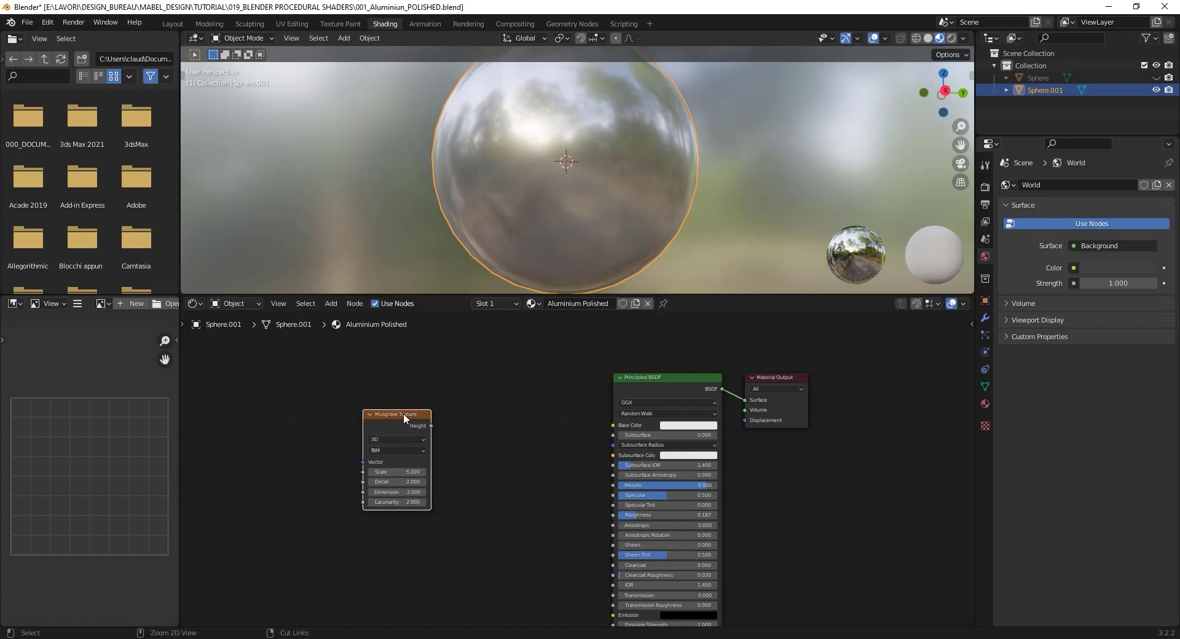
Add Texture Coordinate and Mapping nodes with Ctrl+T, checking the Node Wrangler add-on.
key(ctrl+t)
middle_drag(415, 441, 612, 416)
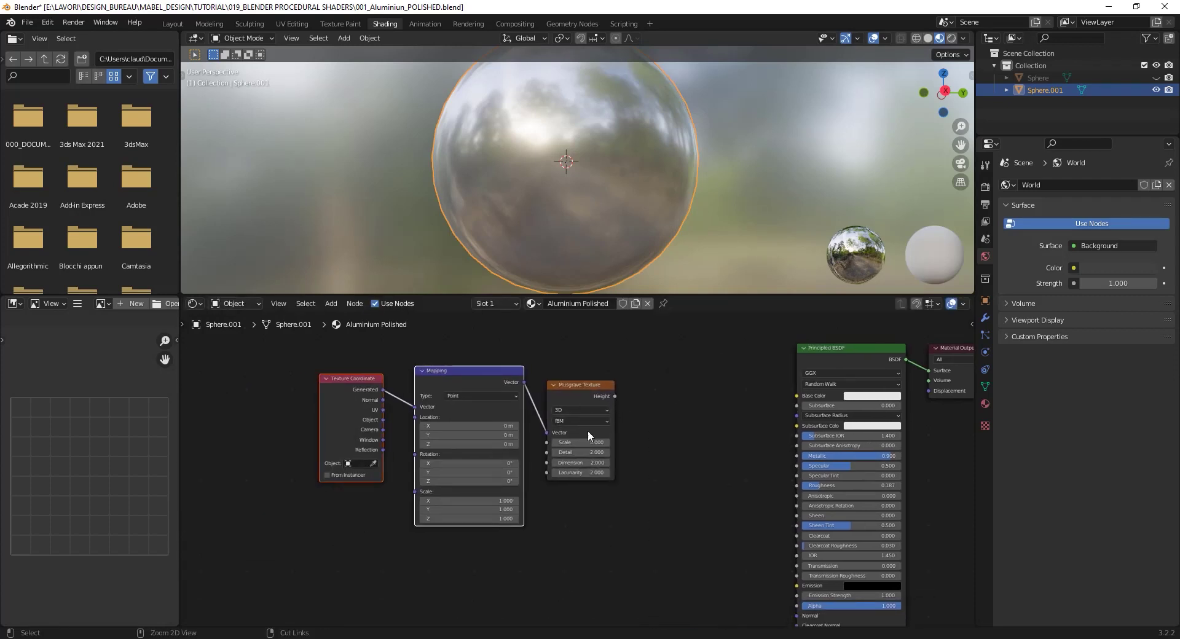
click(47, 22)
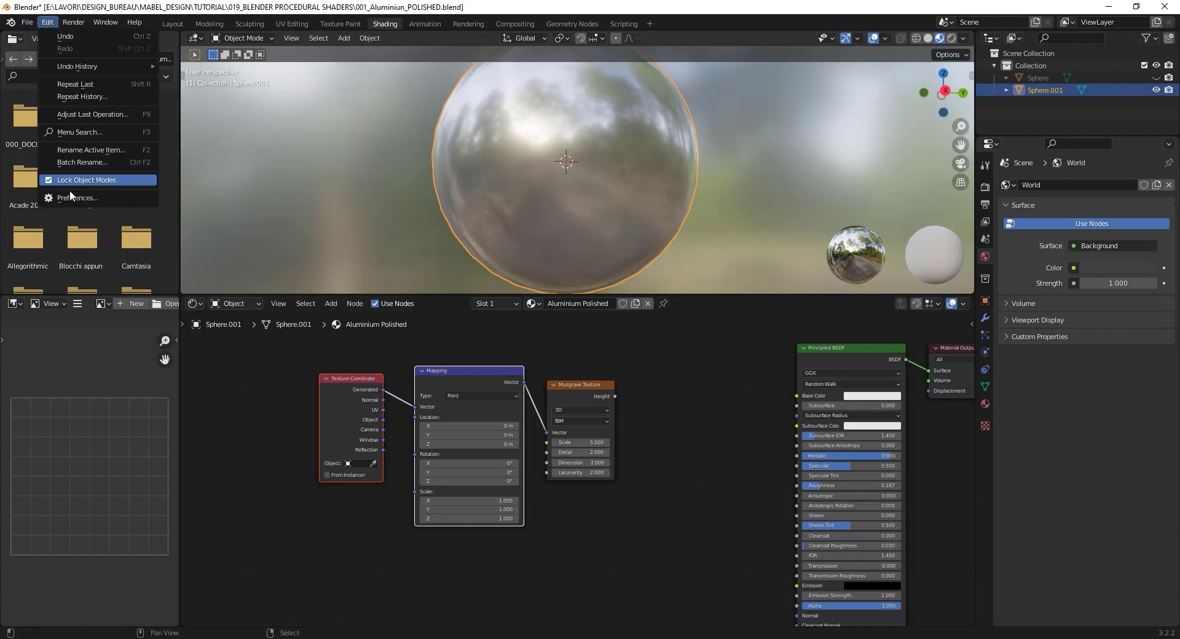
click(69, 195)
click(344, 60)
text(node)
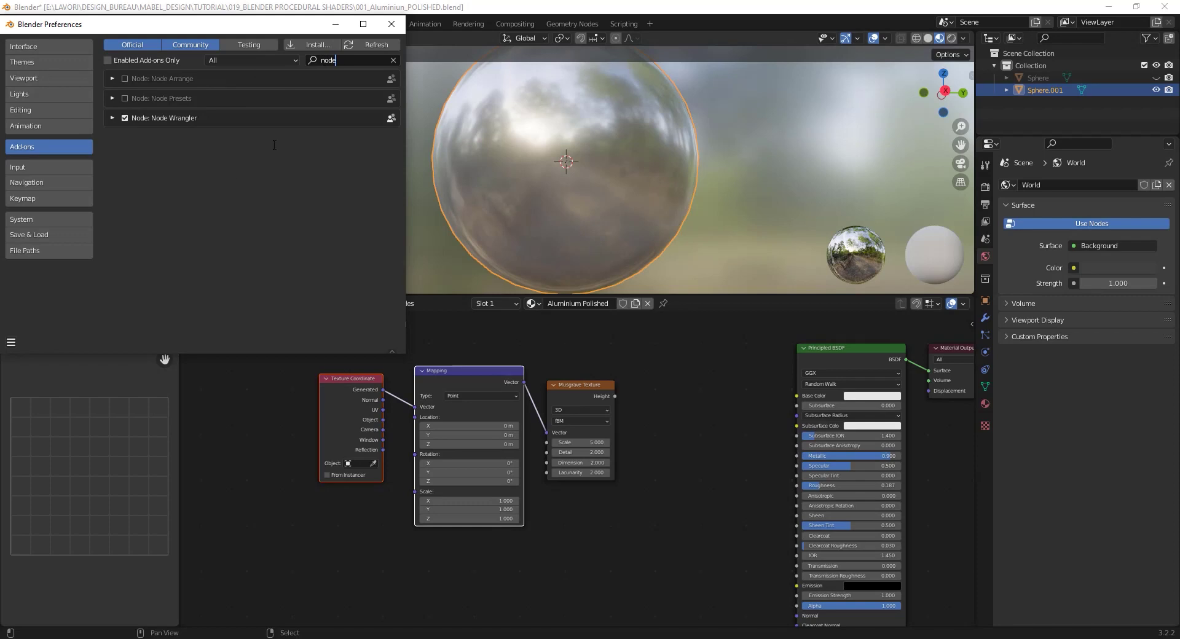
click(391, 24)
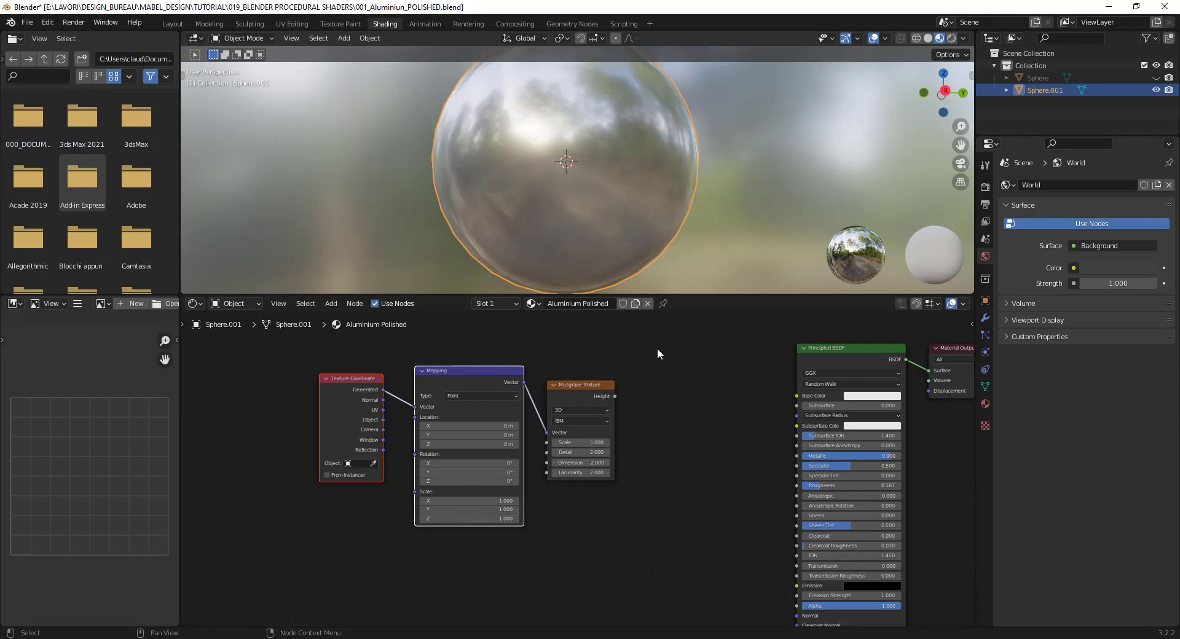
Connect the Musgrave Height output to the Principled BSDF Base Color.
click(602, 385)
drag(597, 385, 608, 383)
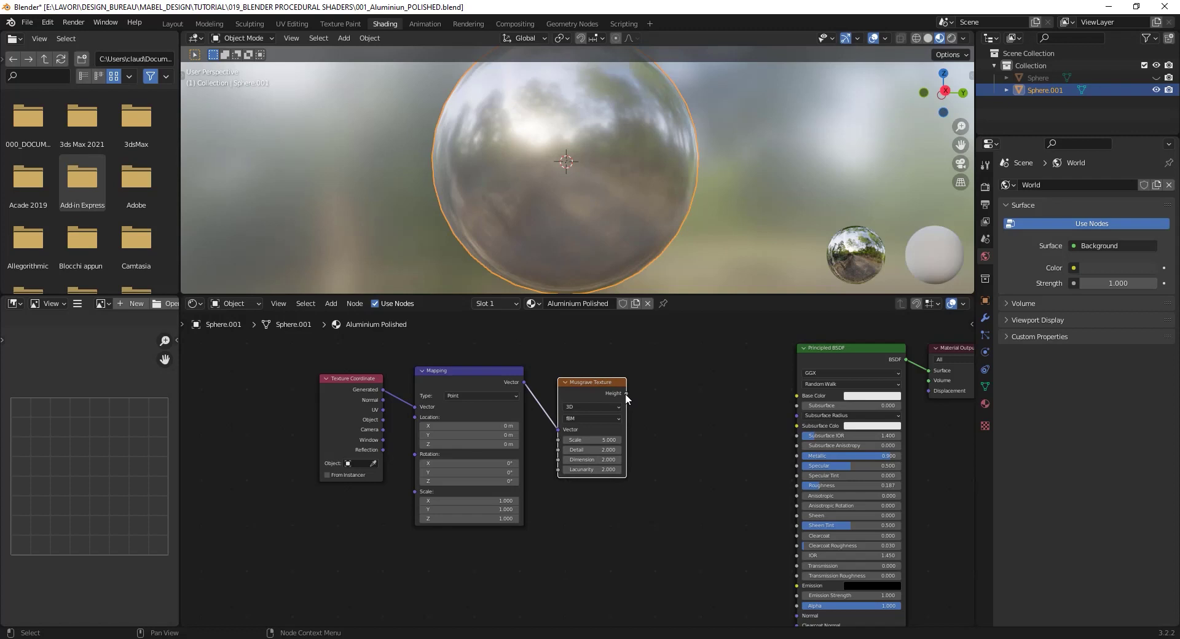
drag(626, 394, 803, 395)
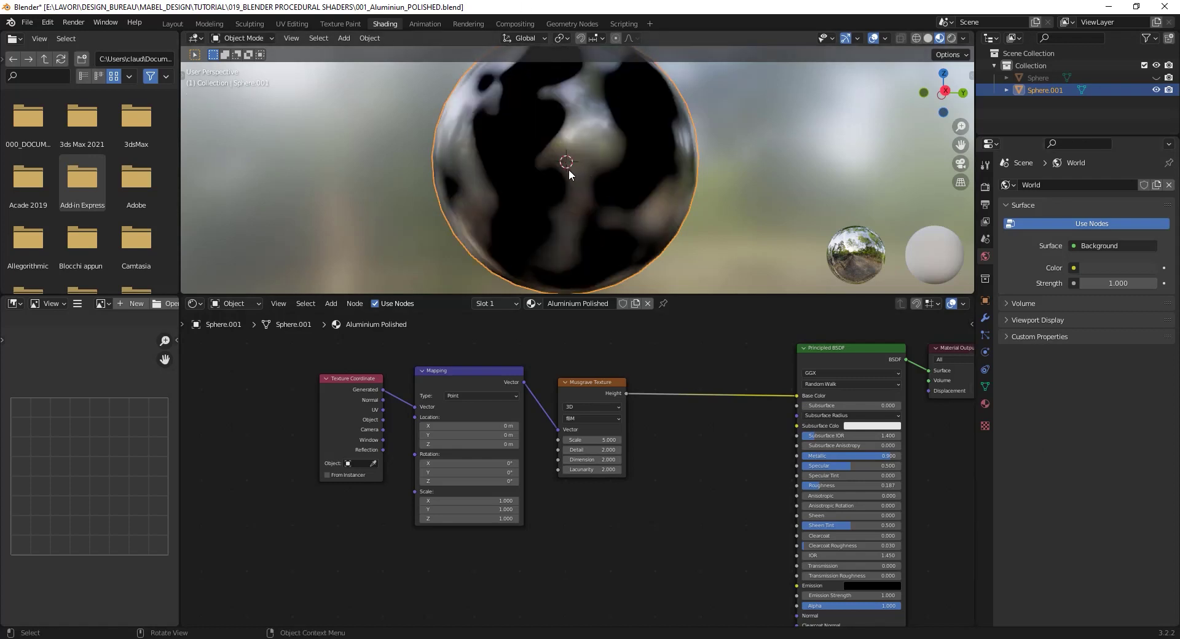
scroll(581, 142, down, 2)
middle_drag(578, 120, 574, 123)
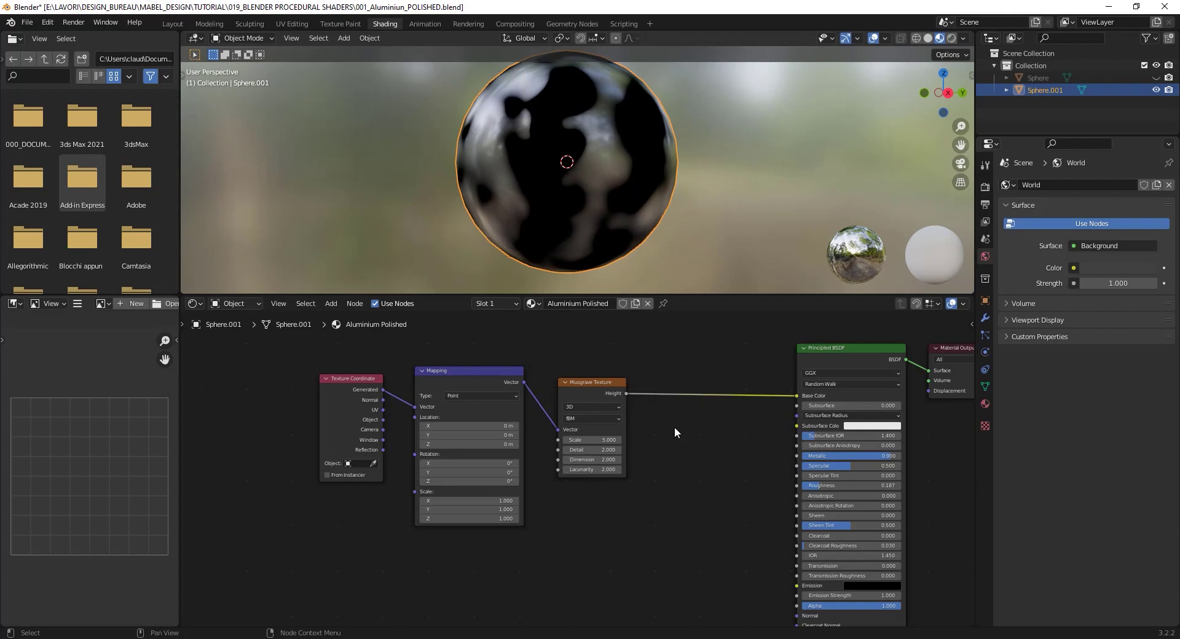
scroll(674, 434, up, 1)
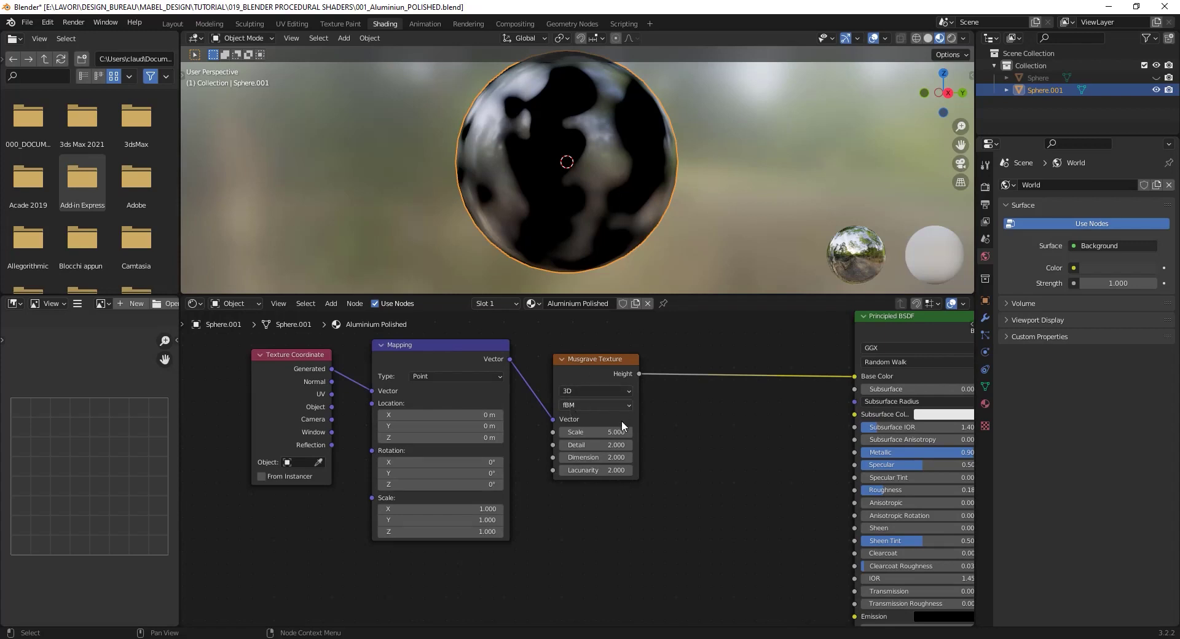
Set the Musgrave Scale to 300 and Detail to 16.
click(606, 433)
text(200)
key(Return)
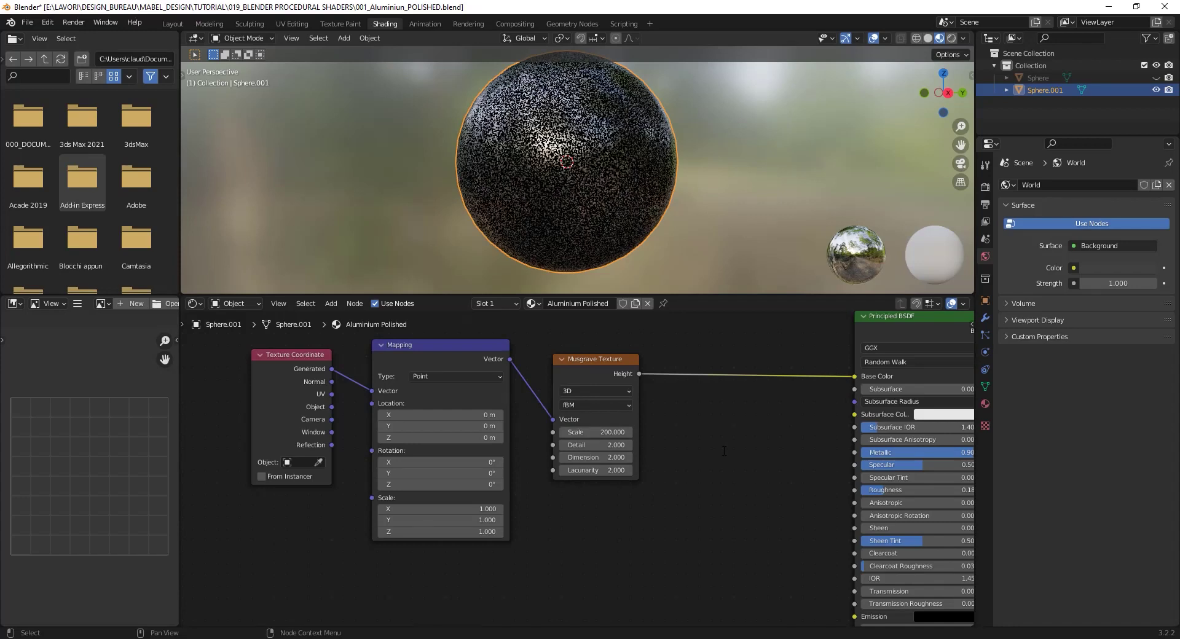
click(599, 430)
text(300)
key(Return)
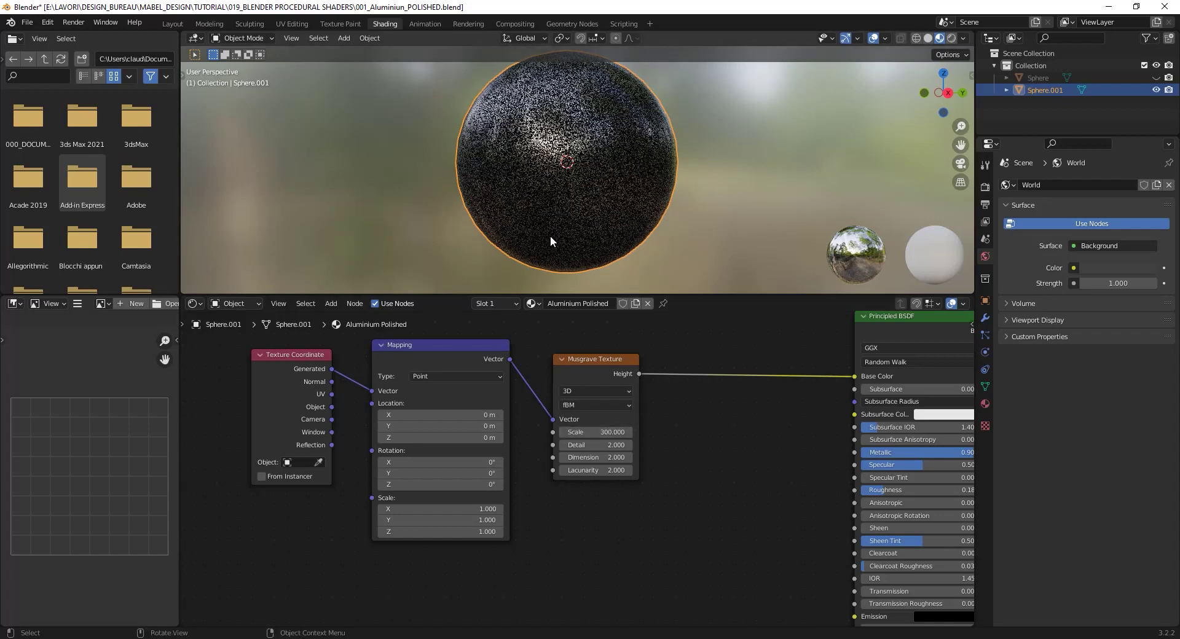
click(600, 445)
text(16)
key(Return)
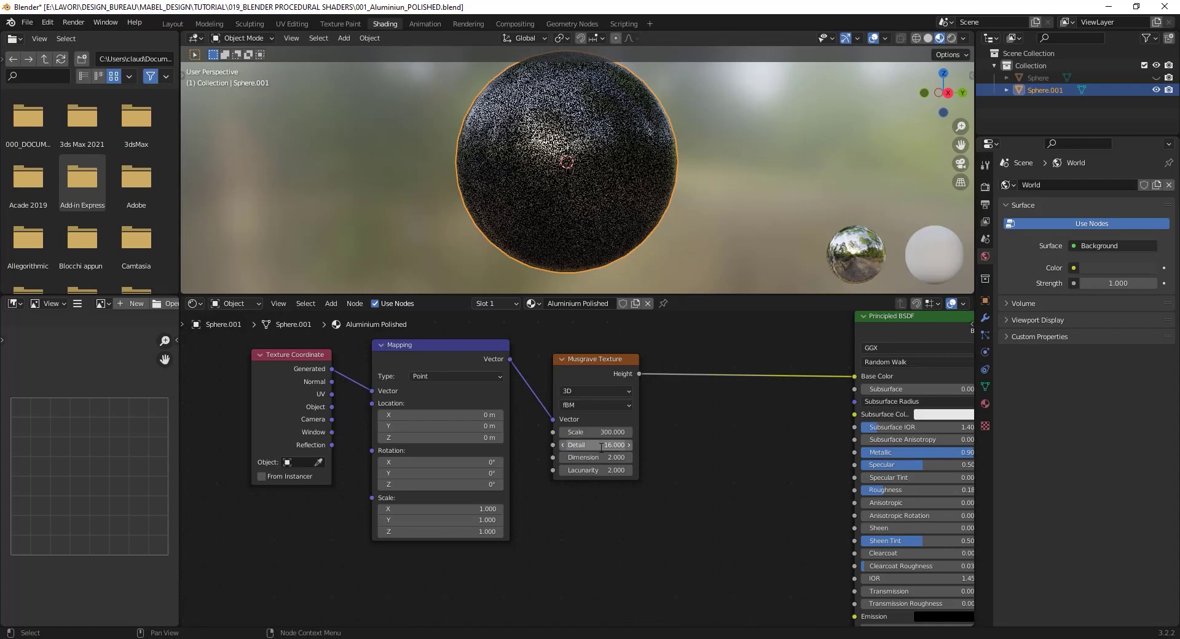
Set the Musgrave Dimension to 0 and inspect the speckled sphere.
click(613, 457)
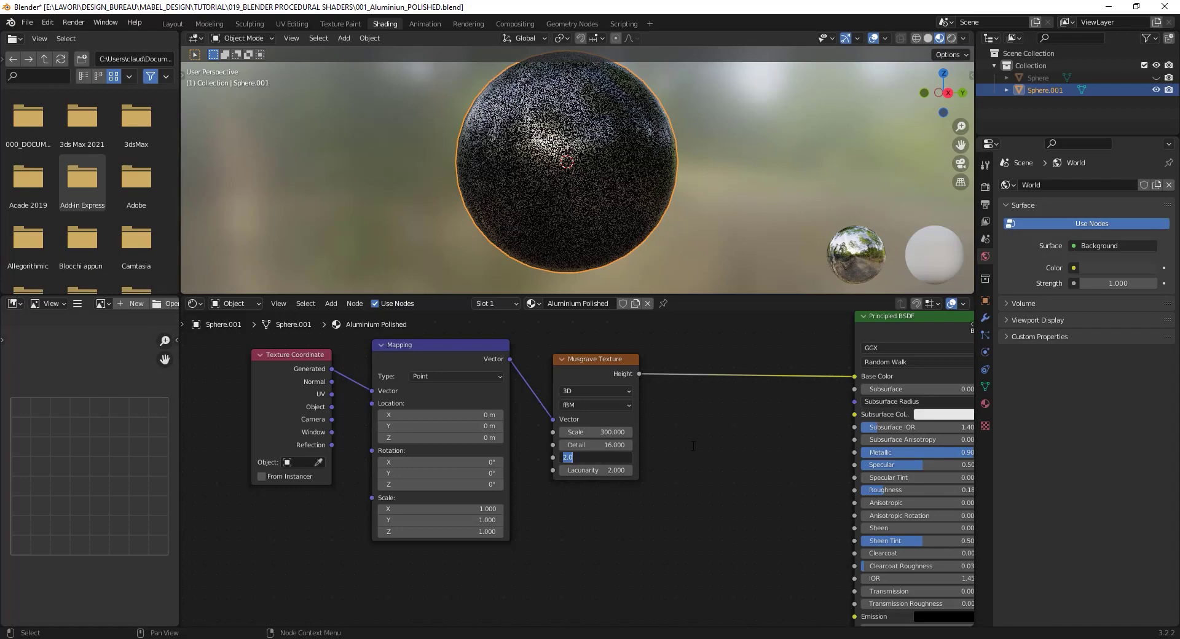
text(0)
key(Return)
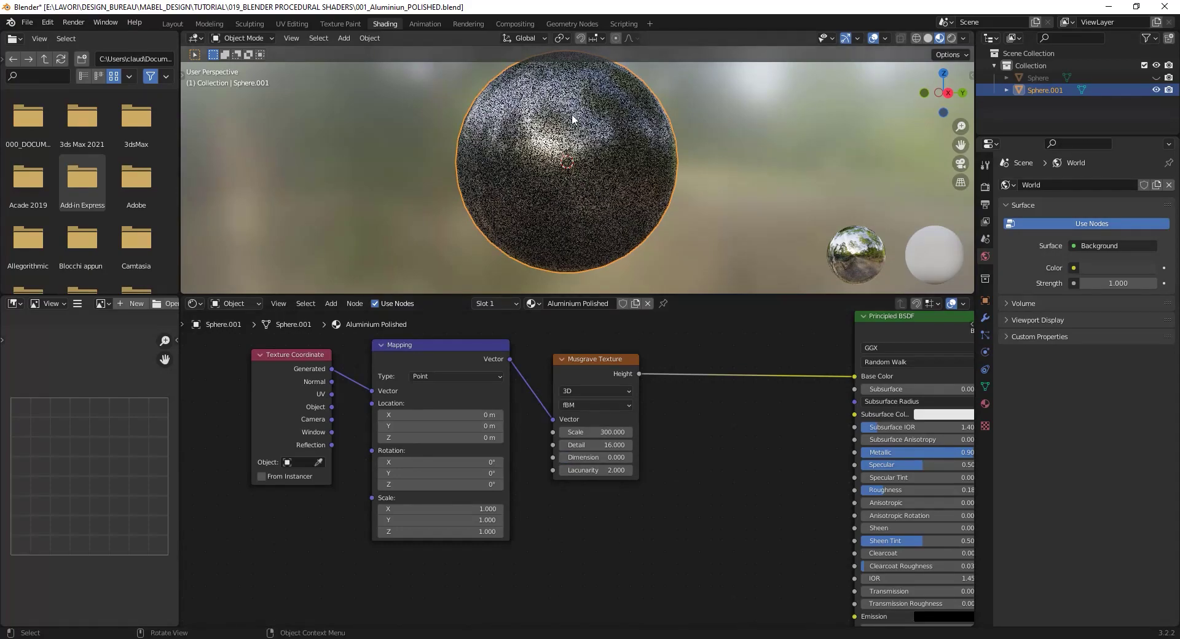
scroll(578, 120, up, 3)
mouse_move(618, 128)
middle_down()
mouse_move(548, 89)
mouse_move(575, 138)
mouse_move(602, 144)
middle_up()
scroll(586, 142, up, 3)
scroll(585, 142, down, 5)
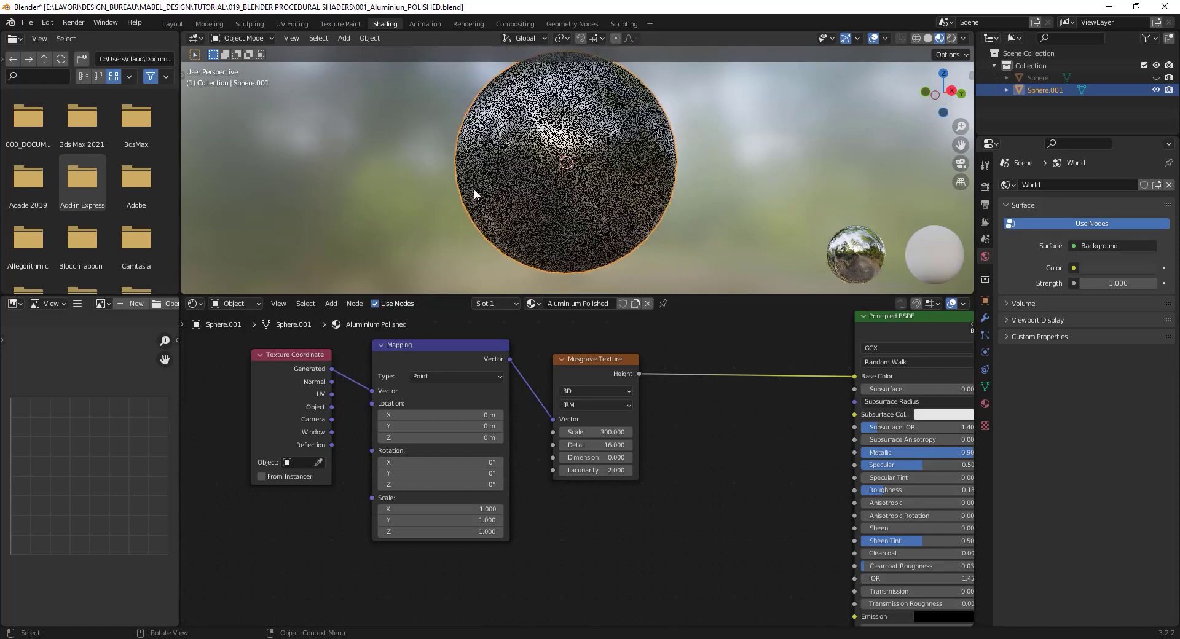
scroll(532, 176, down, 1)
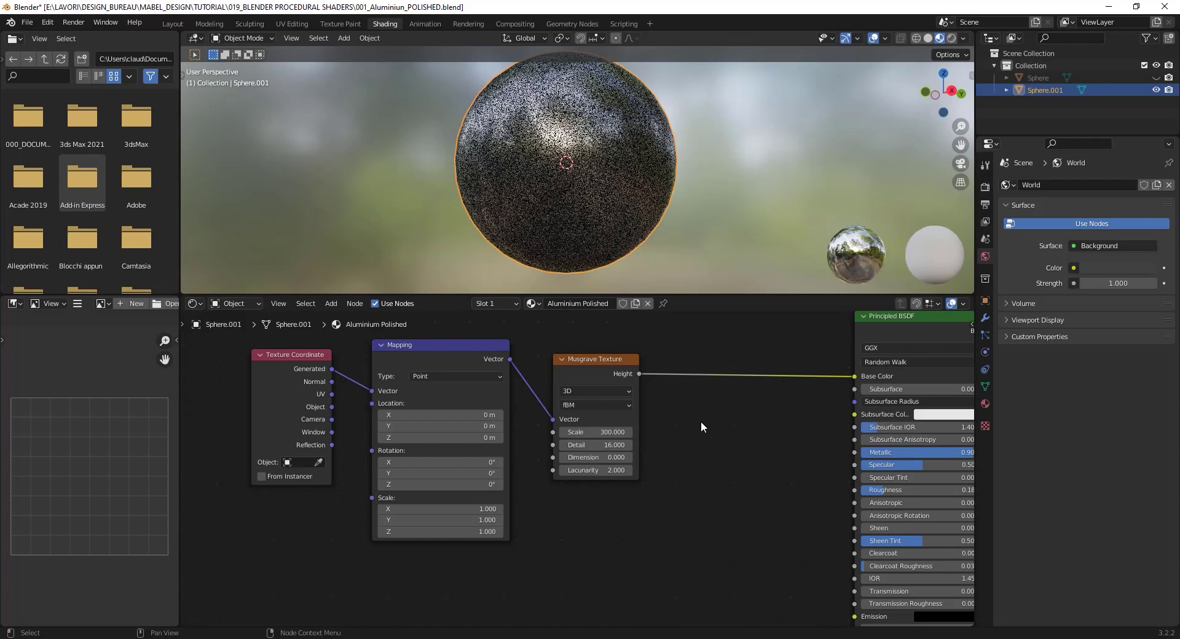
Insert a ColorRamp between the Musgrave Height and Base Color.
key(shift+a)
text(col)
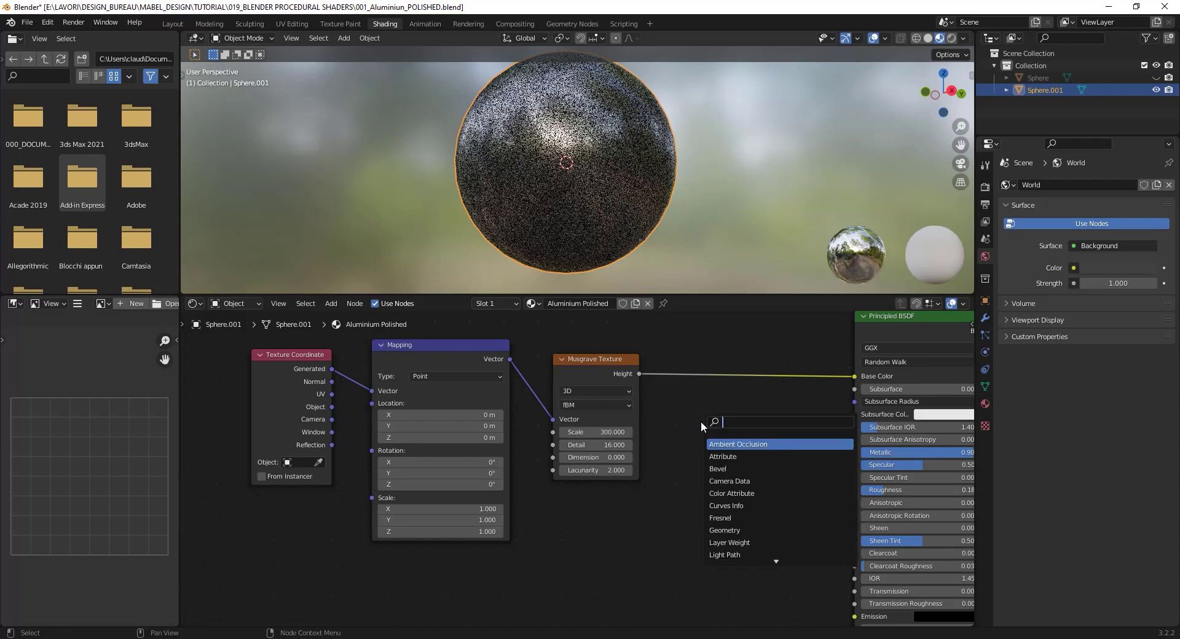
text(o)
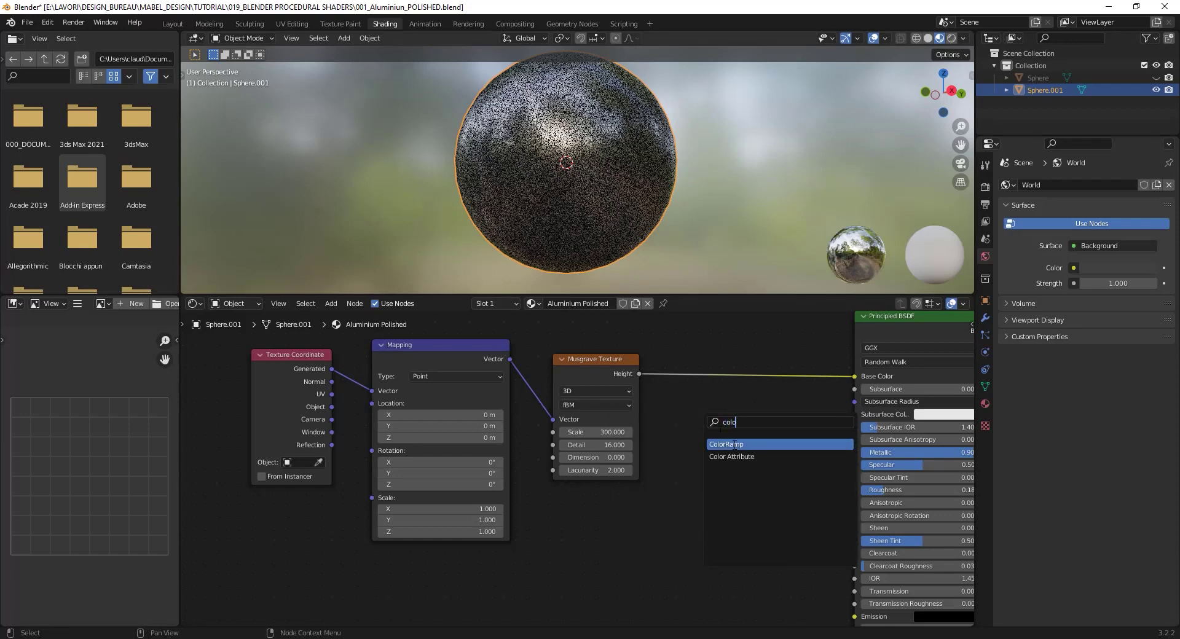
click(732, 442)
click(728, 398)
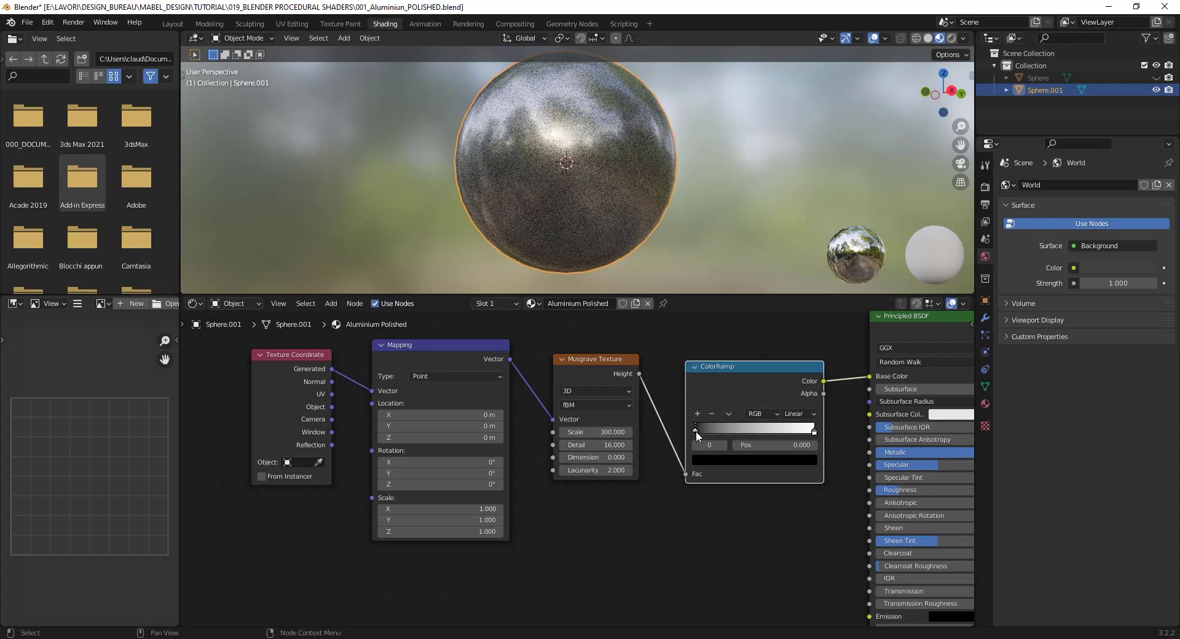
Make the ramp's black stop mid grey and its white stop light grey.
click(708, 461)
drag(785, 377, 790, 317)
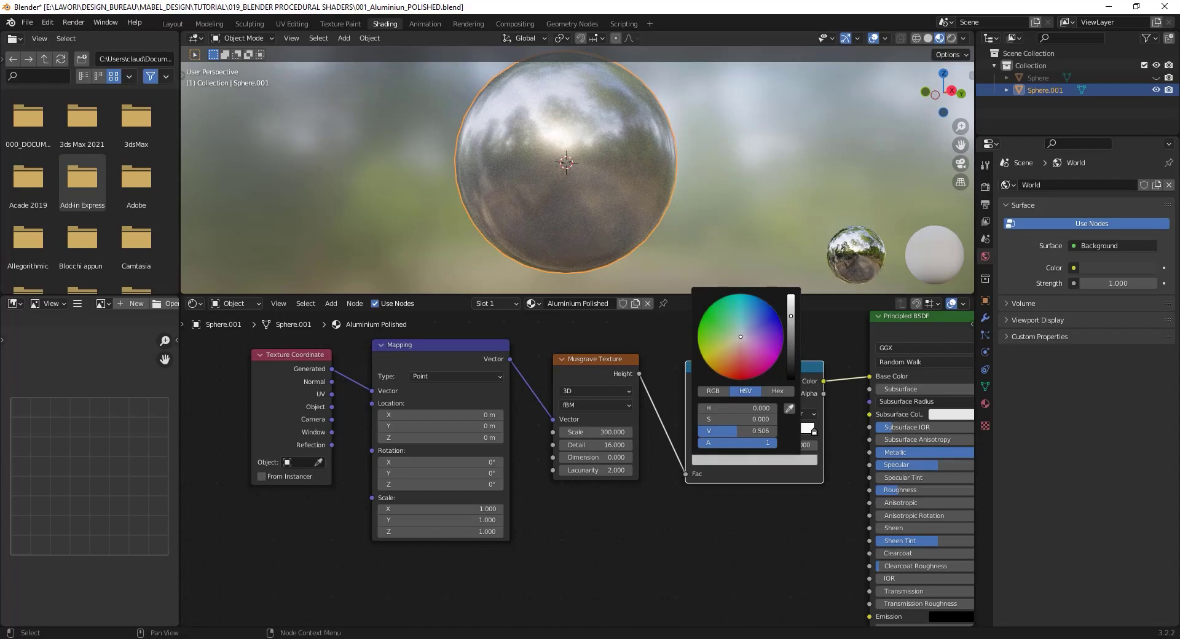
click(687, 279)
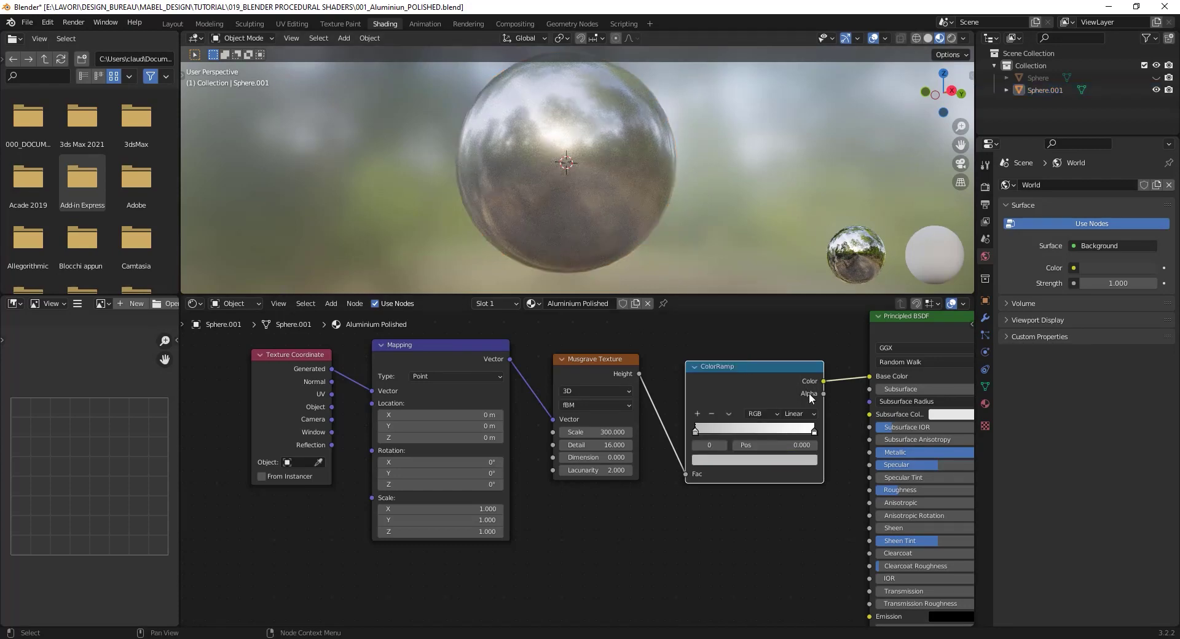
click(813, 433)
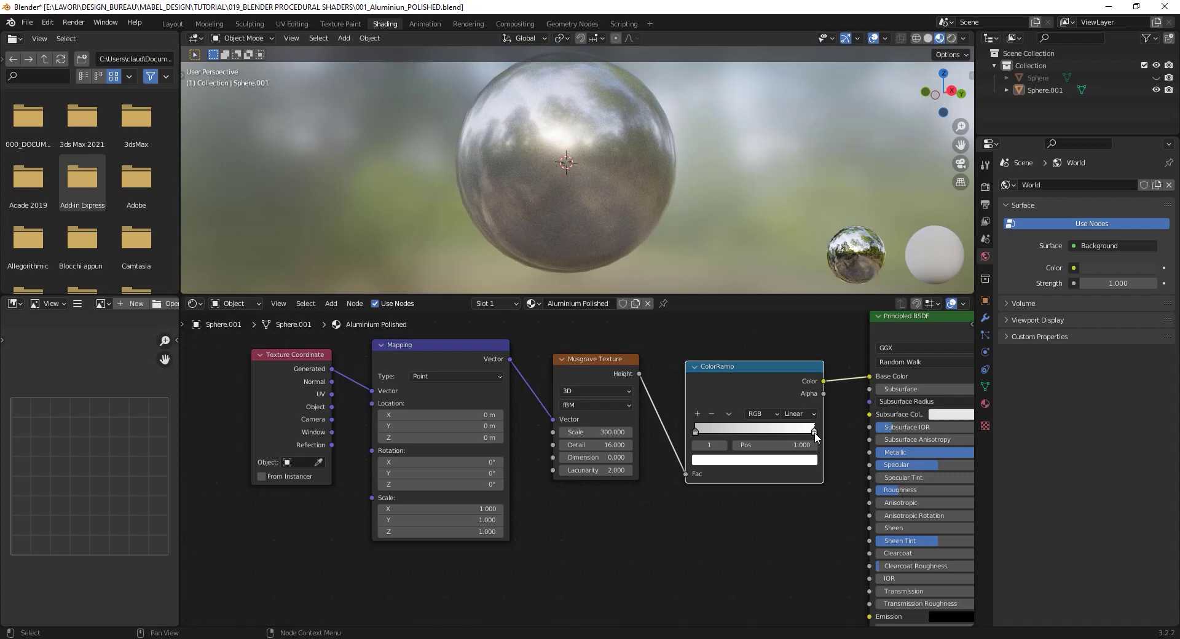
click(809, 461)
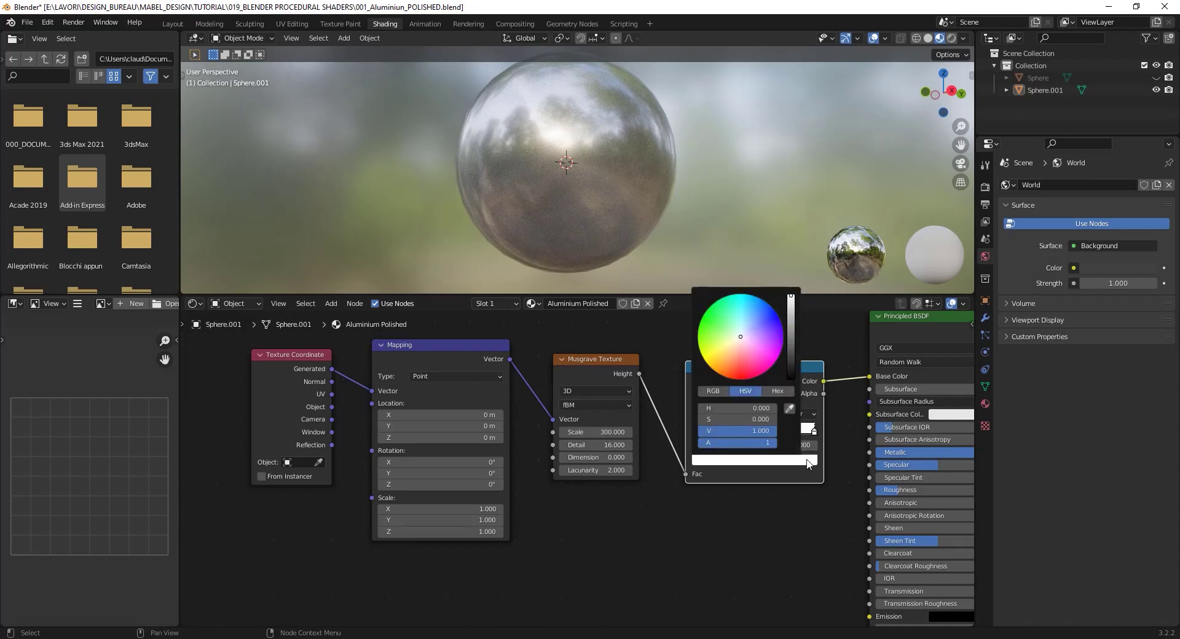
drag(746, 430, 734, 430)
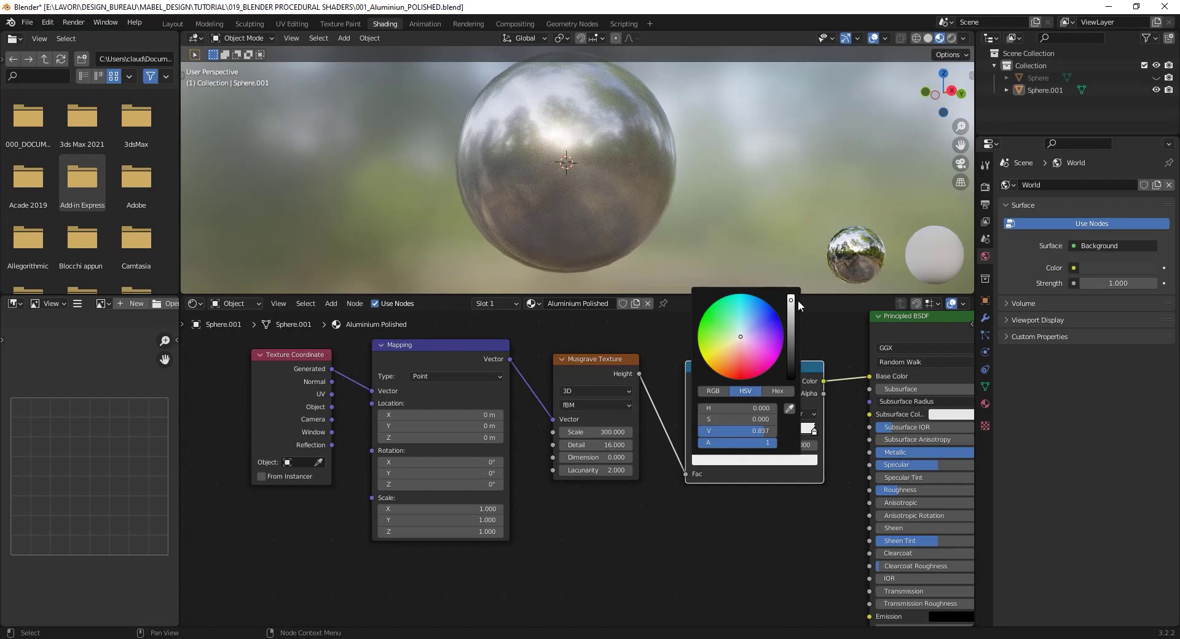
scroll(546, 163, down, 3)
middle_drag(611, 186, 678, 215)
scroll(583, 176, up, 3)
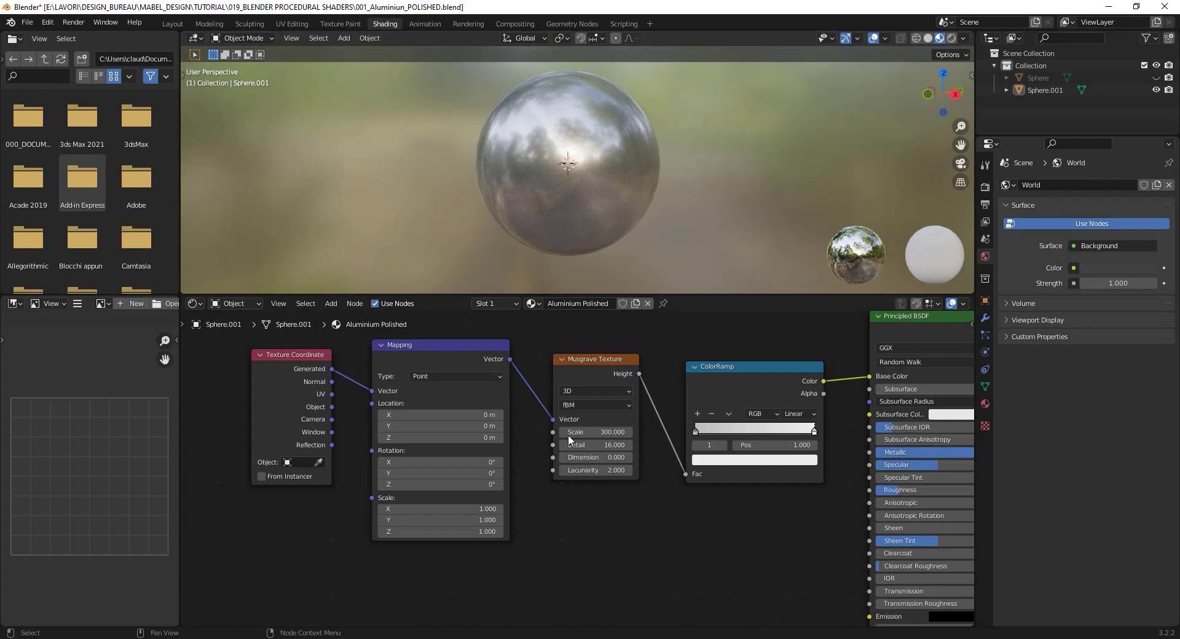
middle_drag(556, 157, 562, 164)
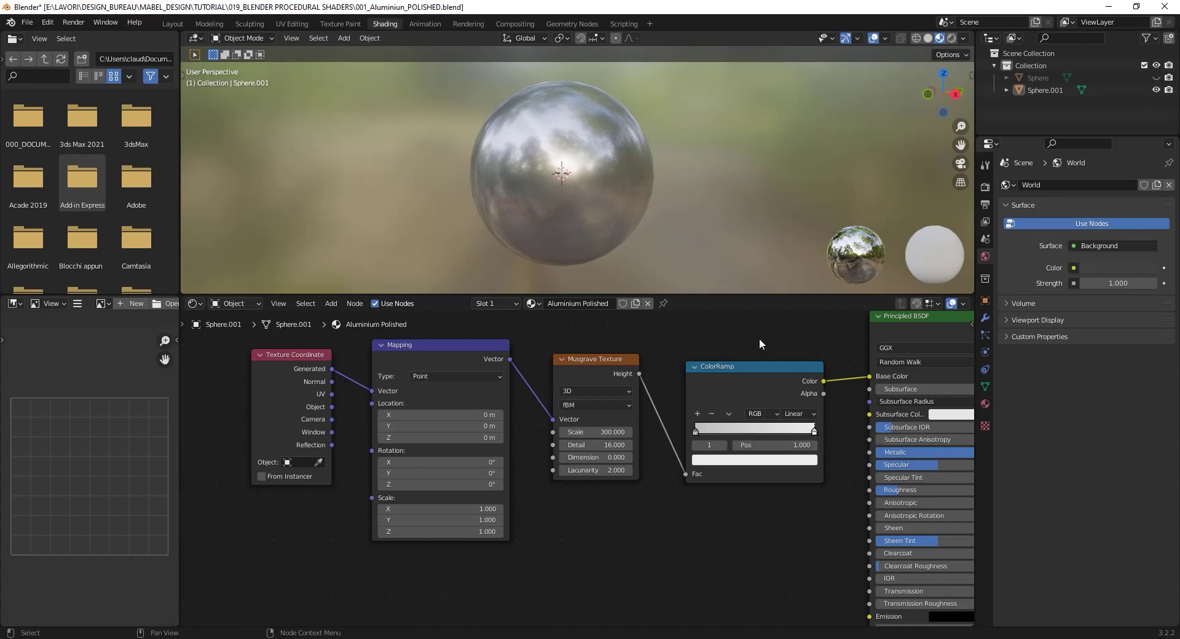
Move the four texture-chain nodes further left.
drag(761, 340, 252, 587)
key(g)
click(803, 487)
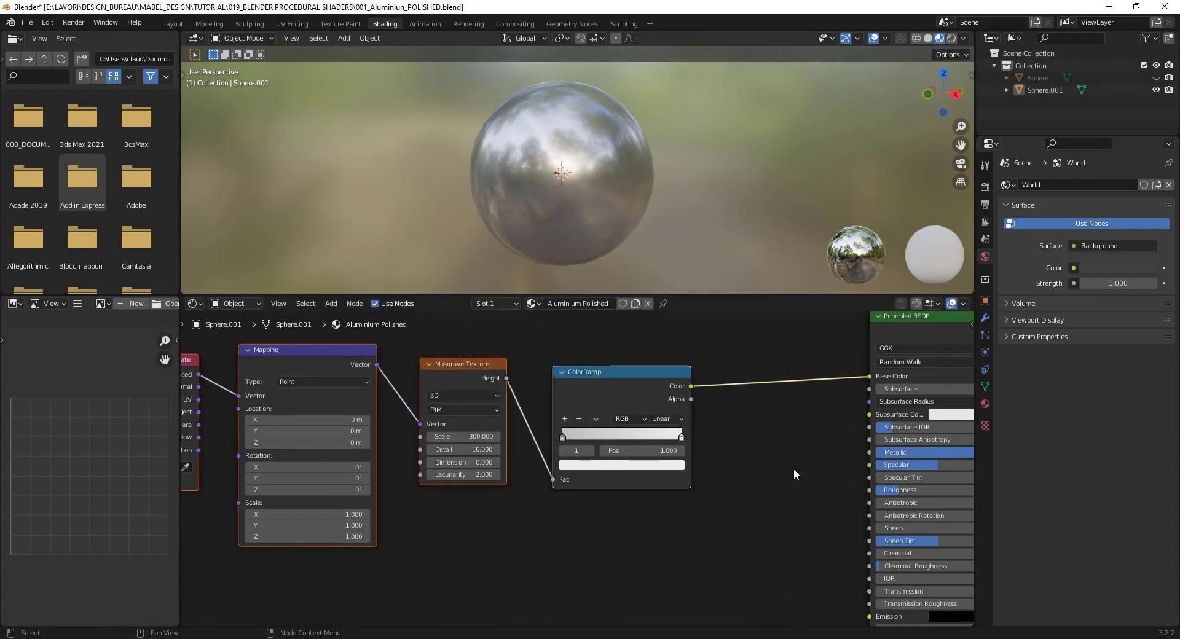
click(804, 481)
middle_drag(547, 536, 546, 540)
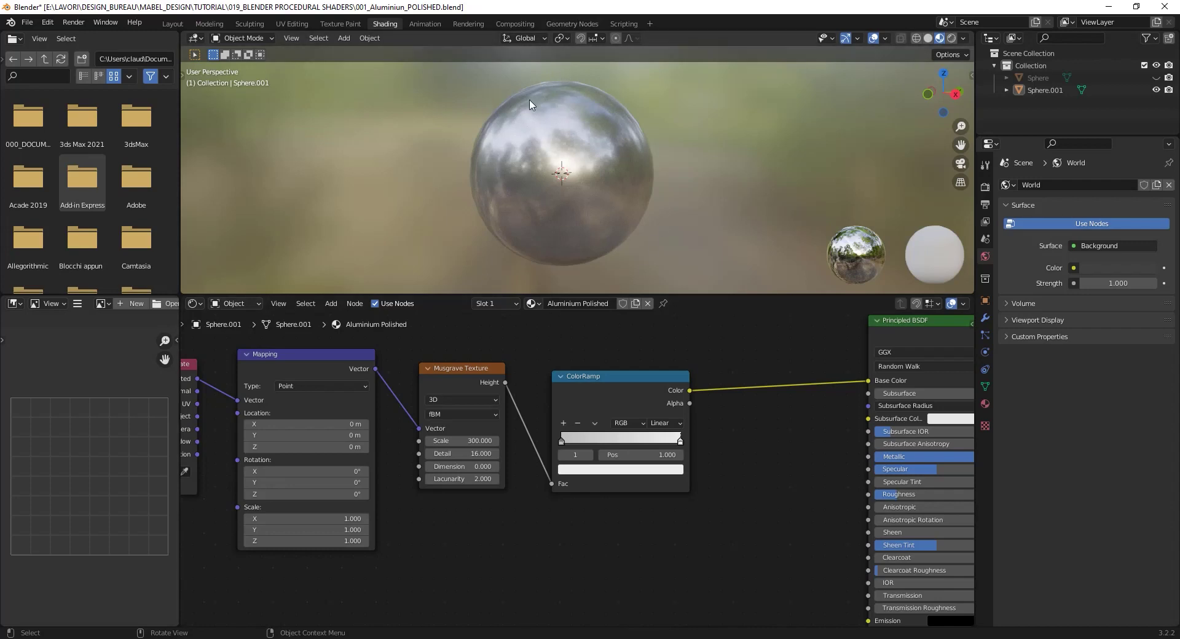
shift+scroll(680, 406, down, 5)
Add a Bump node and connect its Normal to the Principled BSDF Normal.
key(shift+a)
click(659, 474)
text(bum)
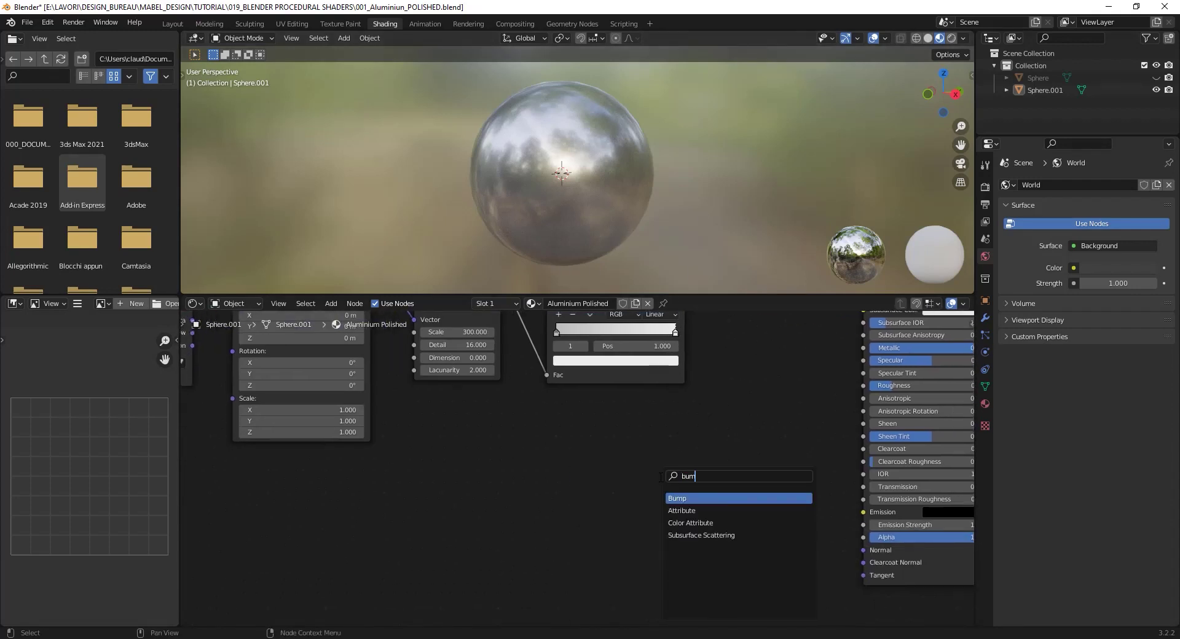
key(Return)
click(719, 504)
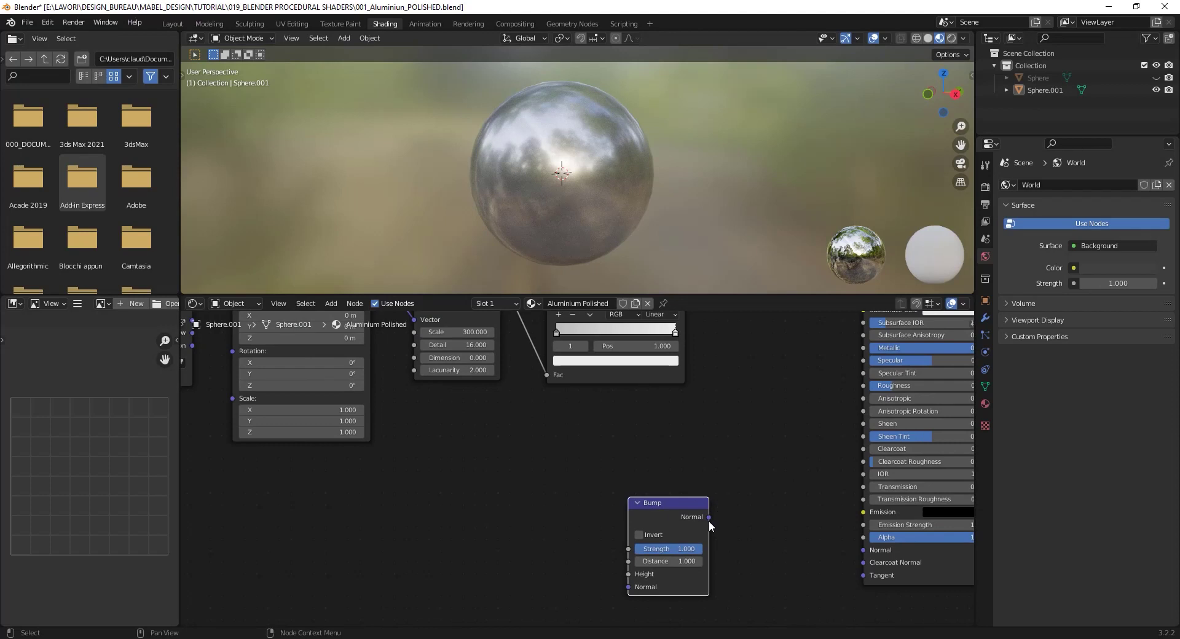
drag(710, 517, 860, 544)
middle_drag(582, 456, 661, 488)
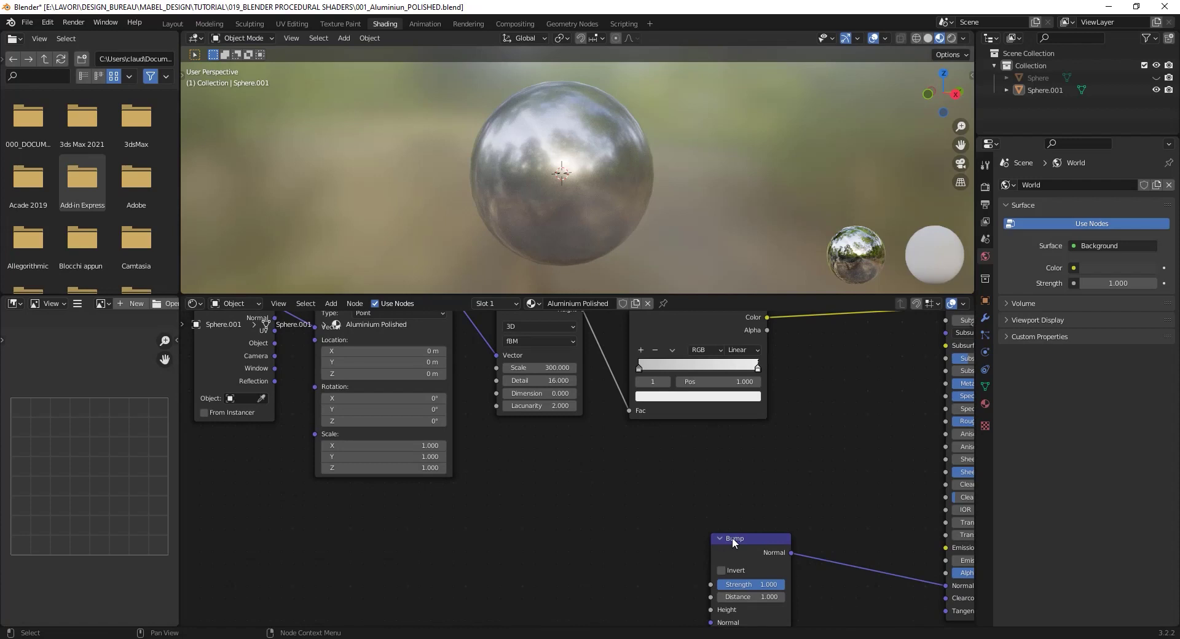
Add a Noise Texture and feed its Fac into the Bump Height.
key(shift+a)
click(571, 485)
key(Escape)
key(shift+a)
click(566, 485)
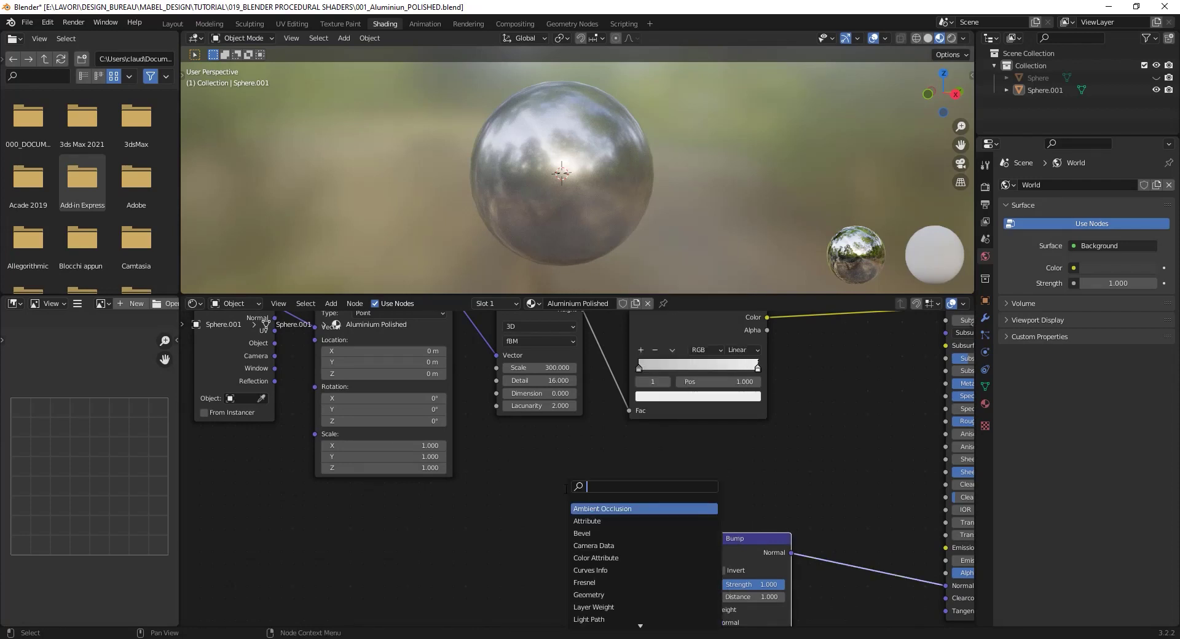
text(noi)
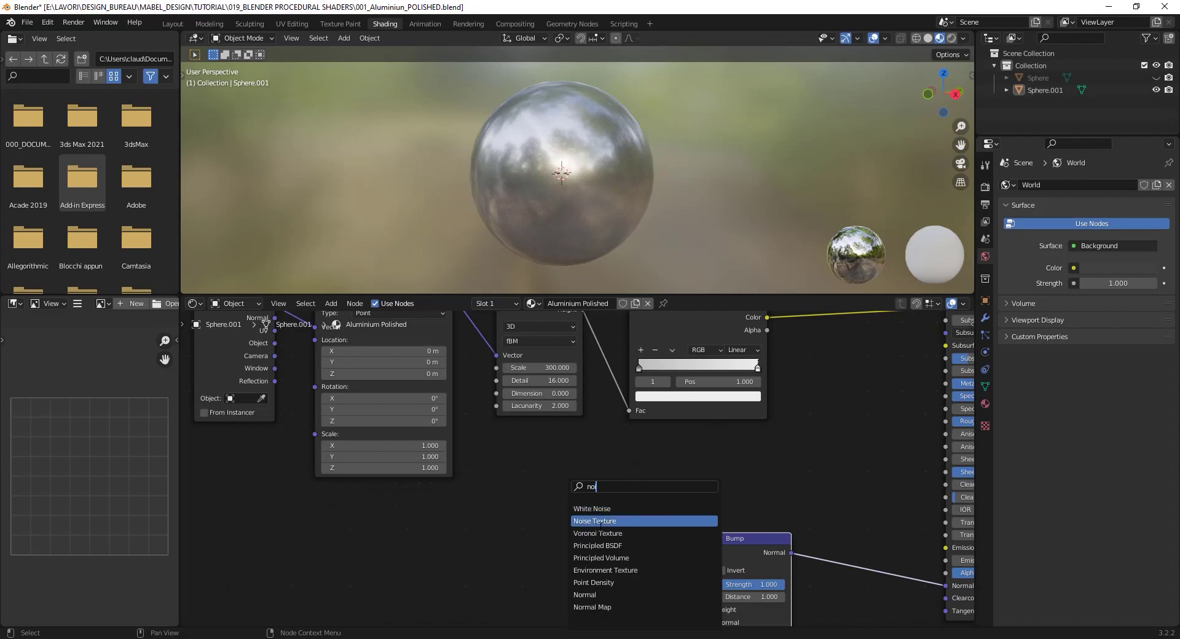
click(600, 522)
click(592, 545)
shift+scroll(604, 411, down, 5)
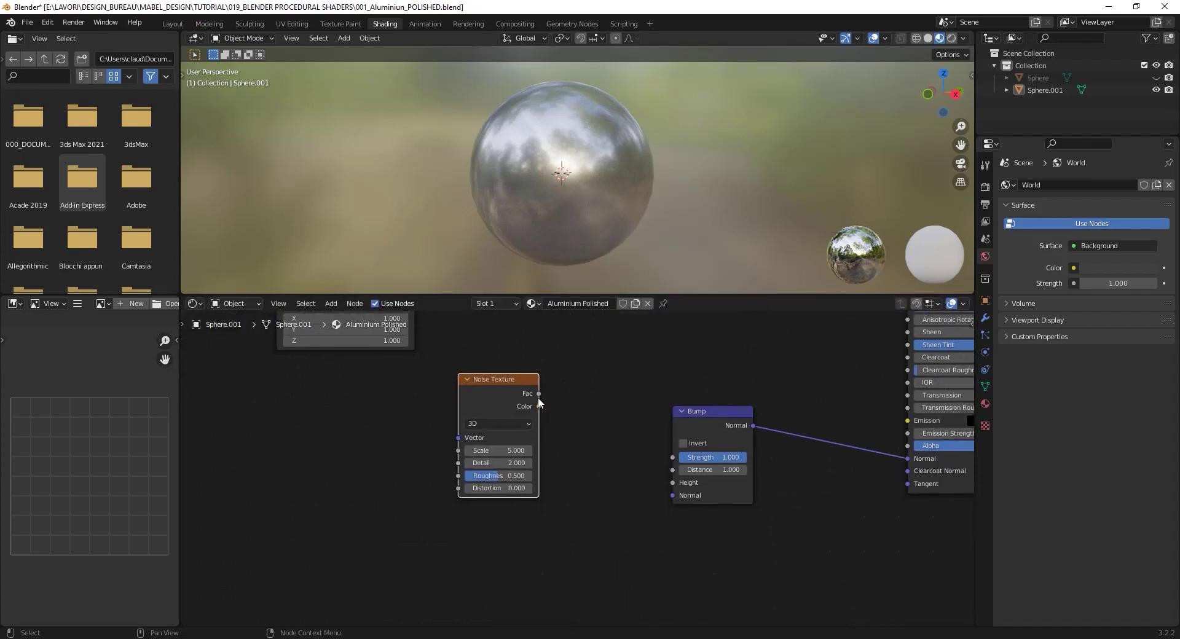
drag(539, 394, 673, 483)
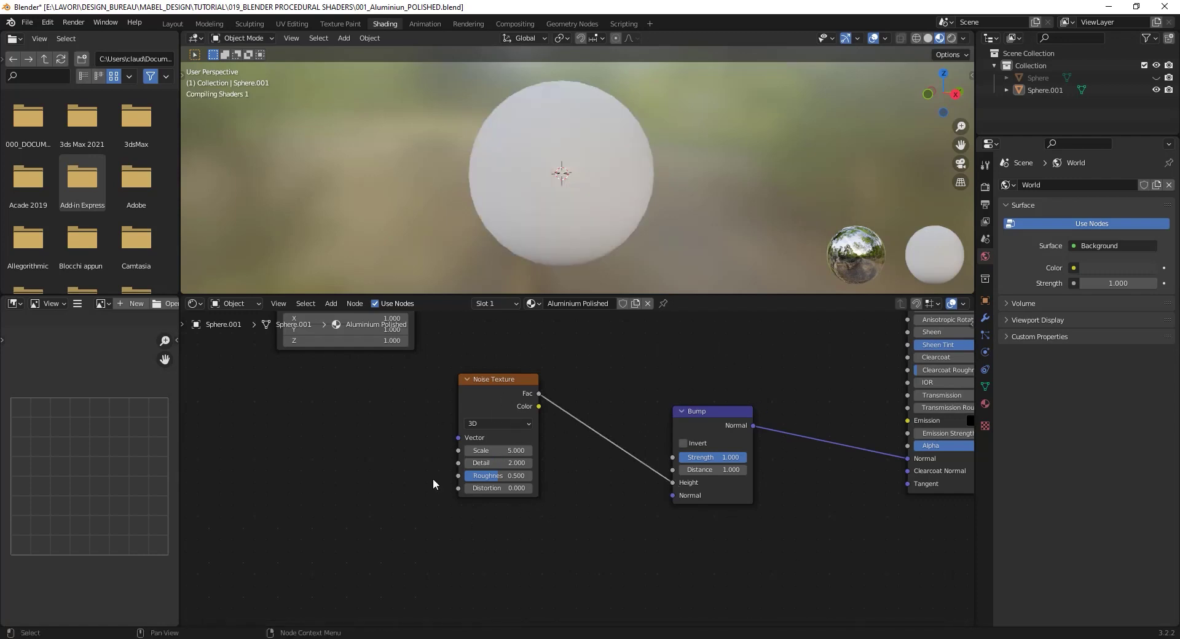
Give the Noise Texture Scale 15, Detail 15 and Roughness 0.45.
drag(515, 389, 548, 407)
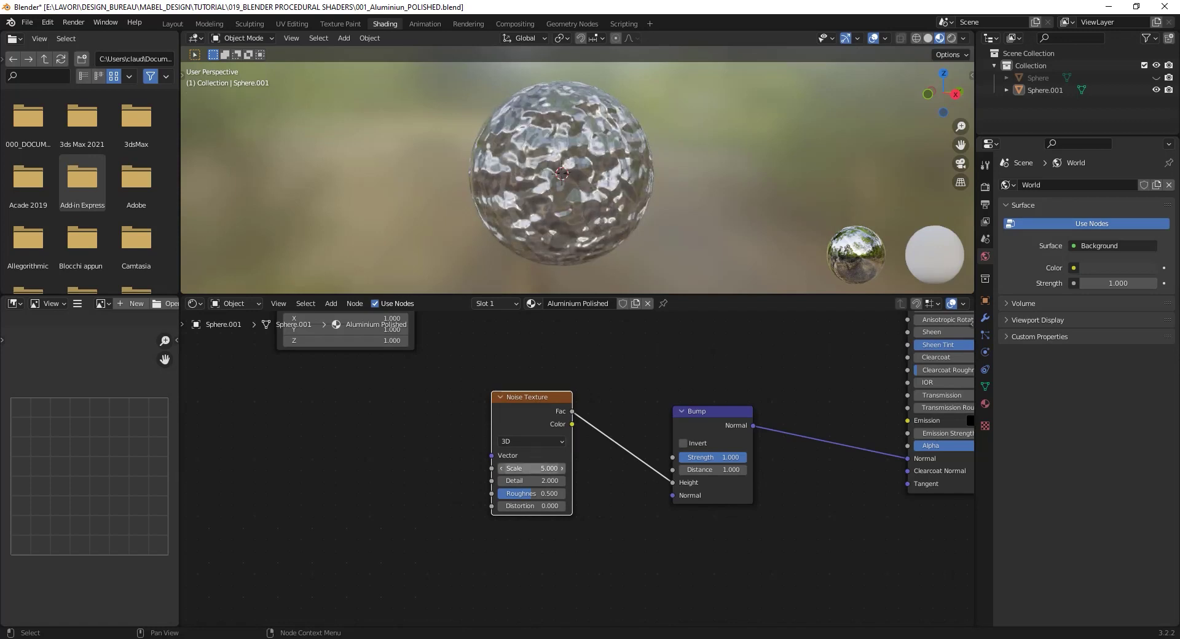
click(533, 469)
text(15)
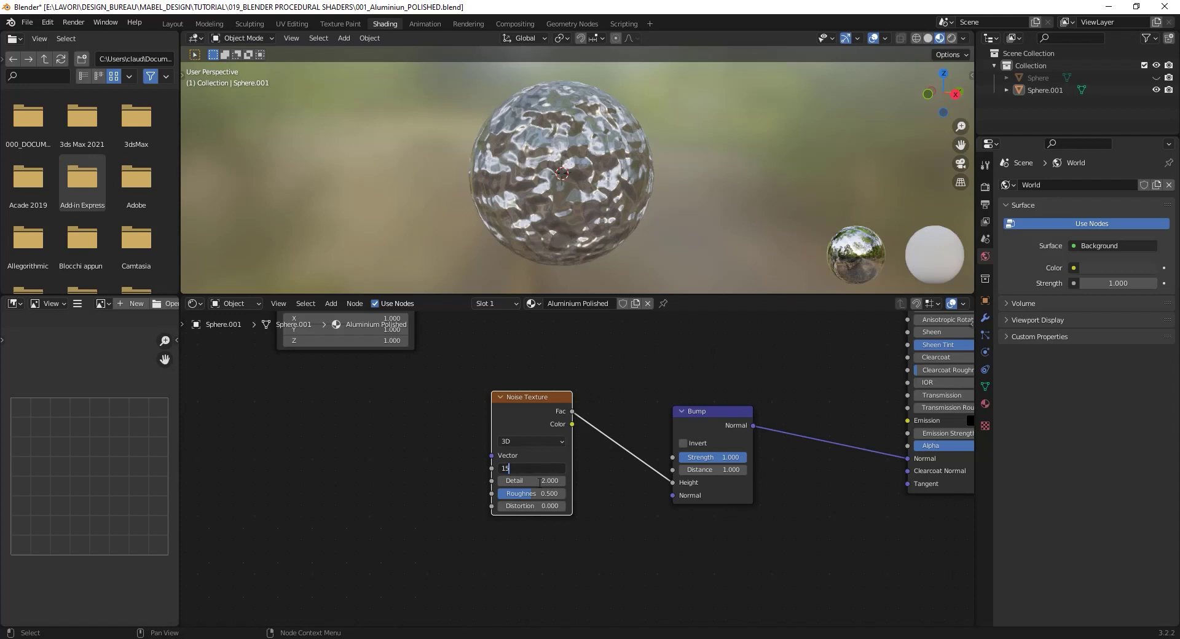
key(Return)
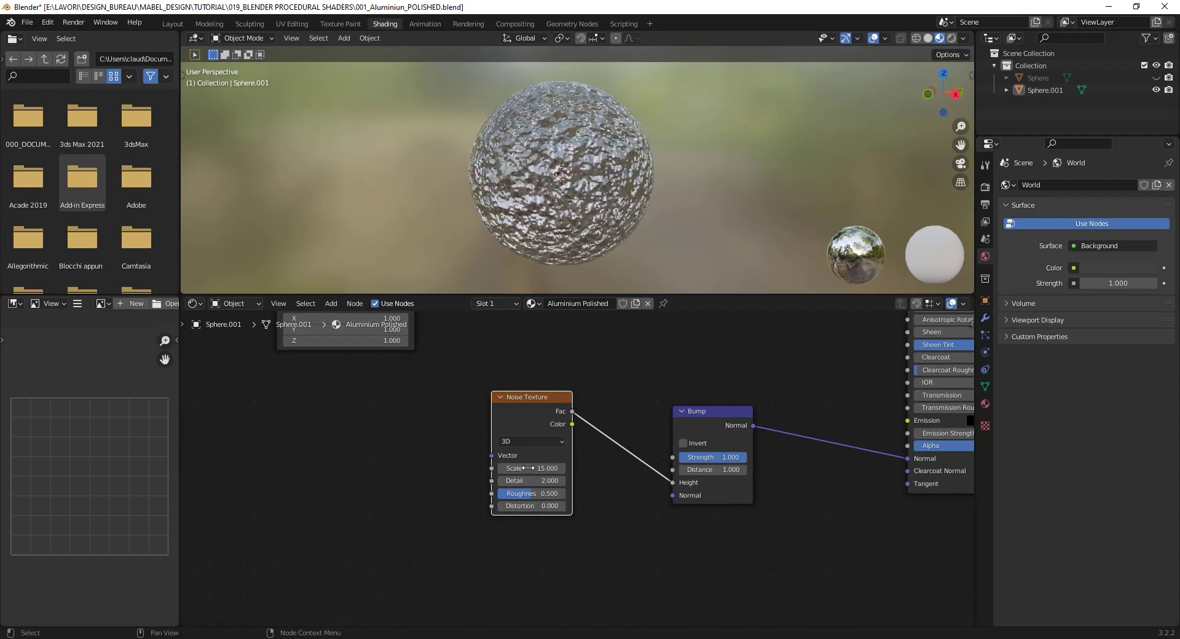
click(530, 481)
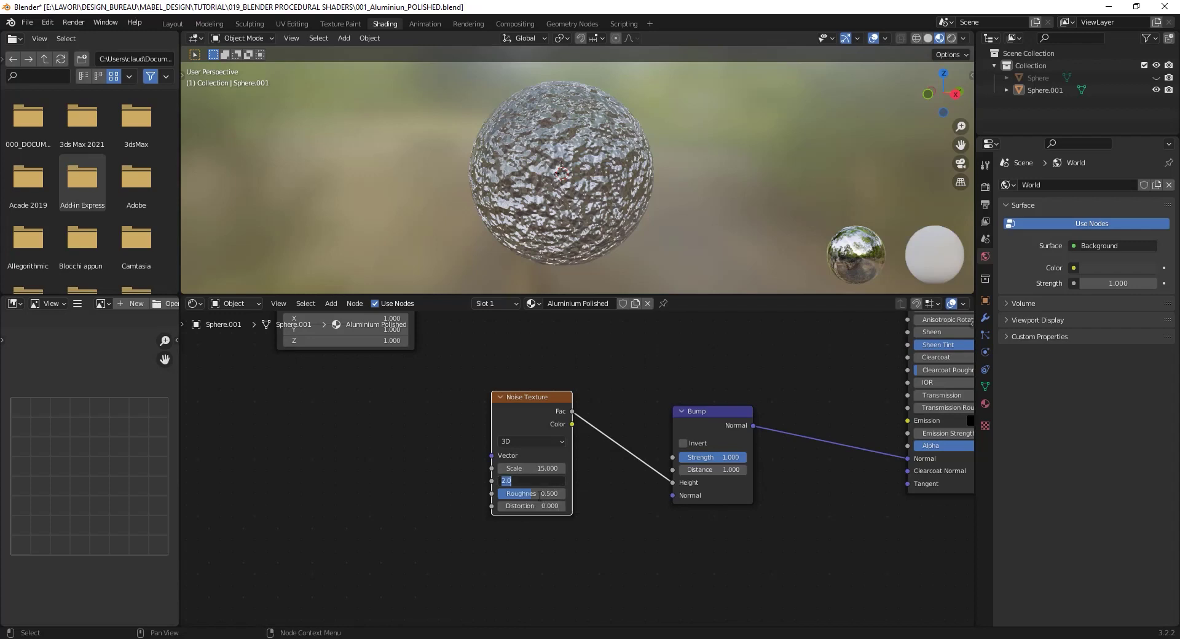
text(15)
key(Return)
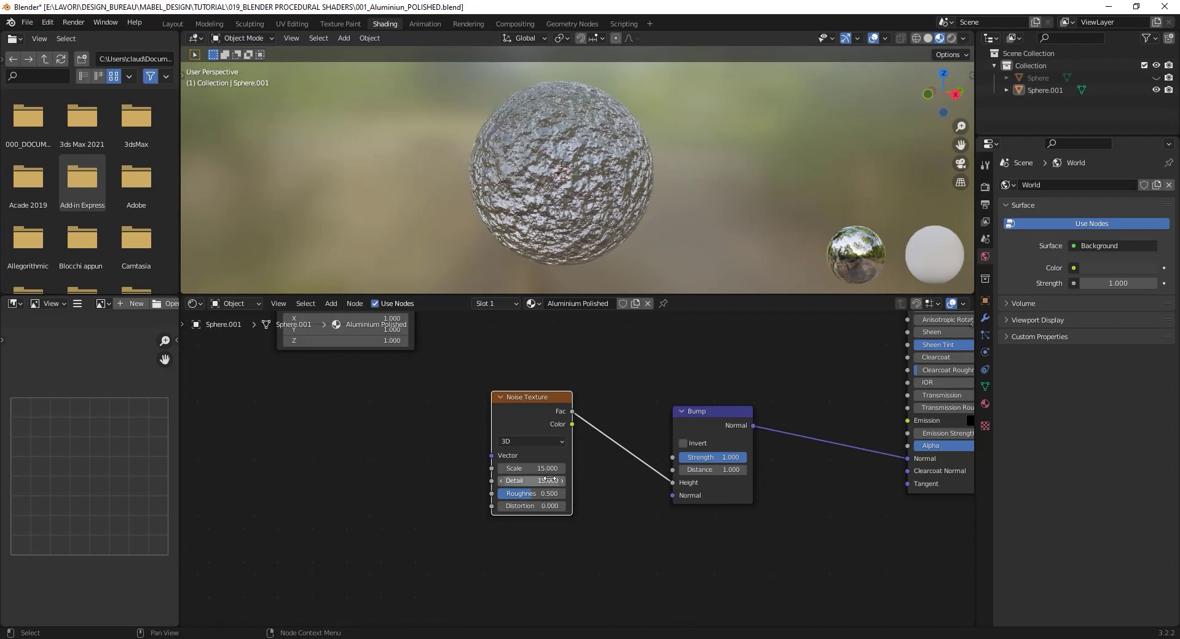
click(544, 492)
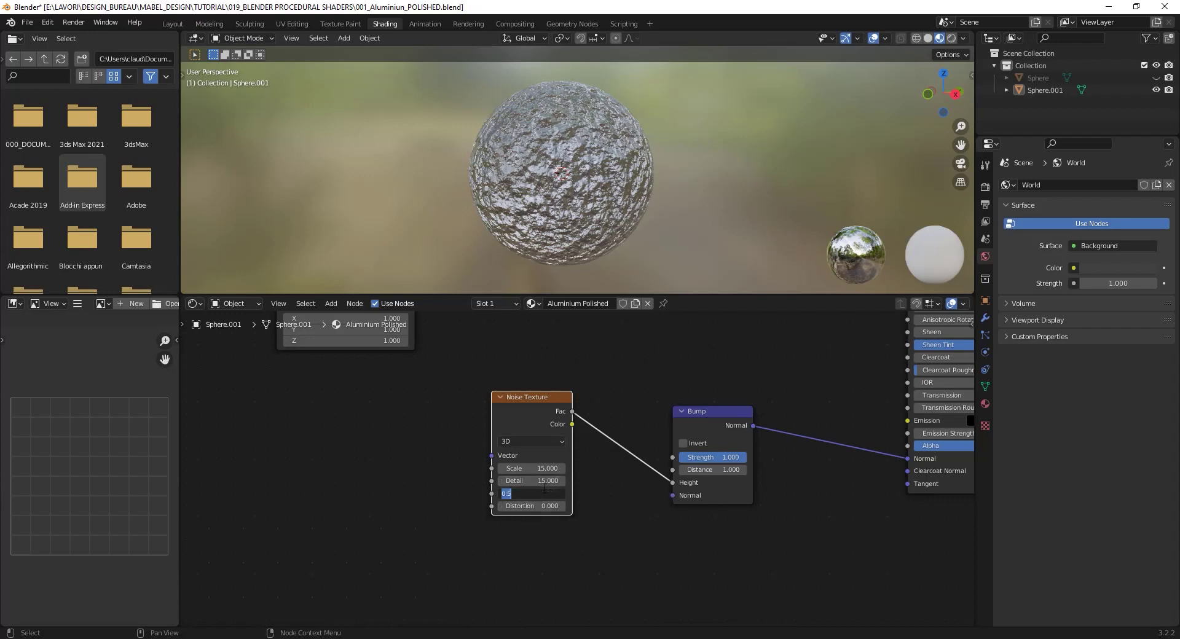
text(0.45)
key(Return)
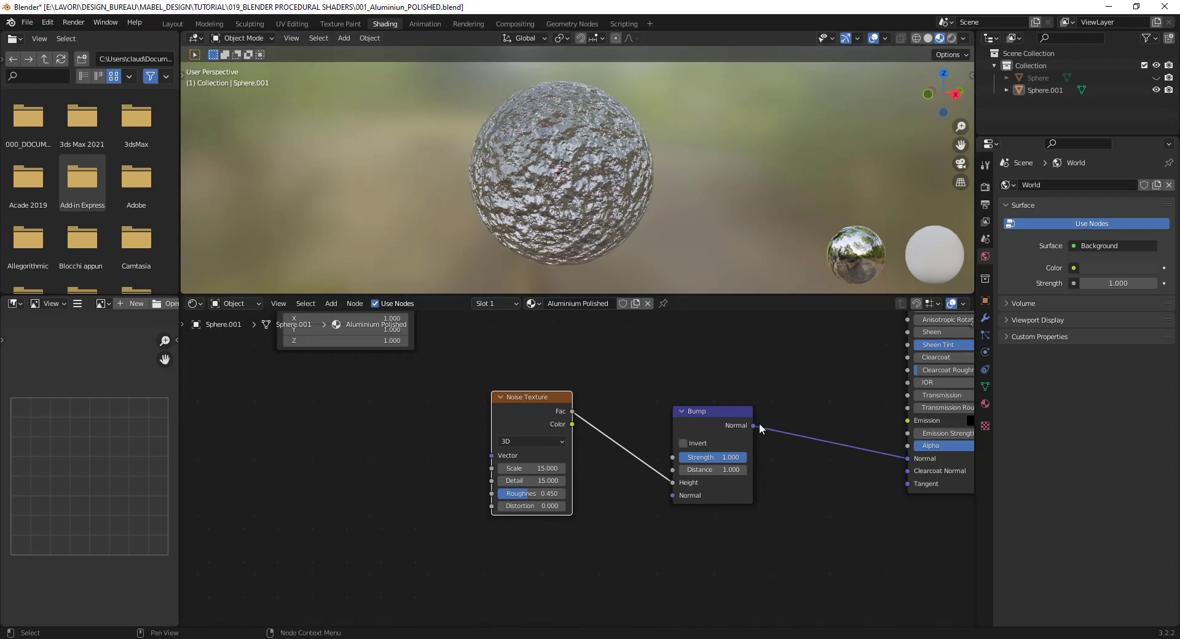
Set the Bump Strength to 0.004.
click(735, 461)
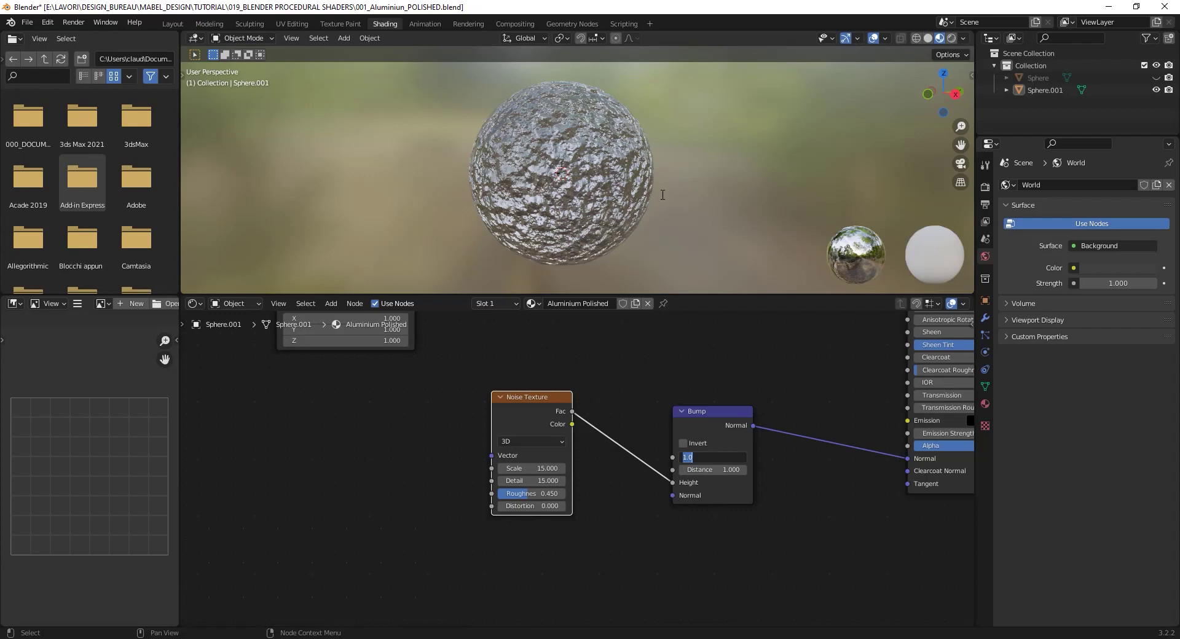
text(0.004)
key(Return)
scroll(571, 160, up, 6)
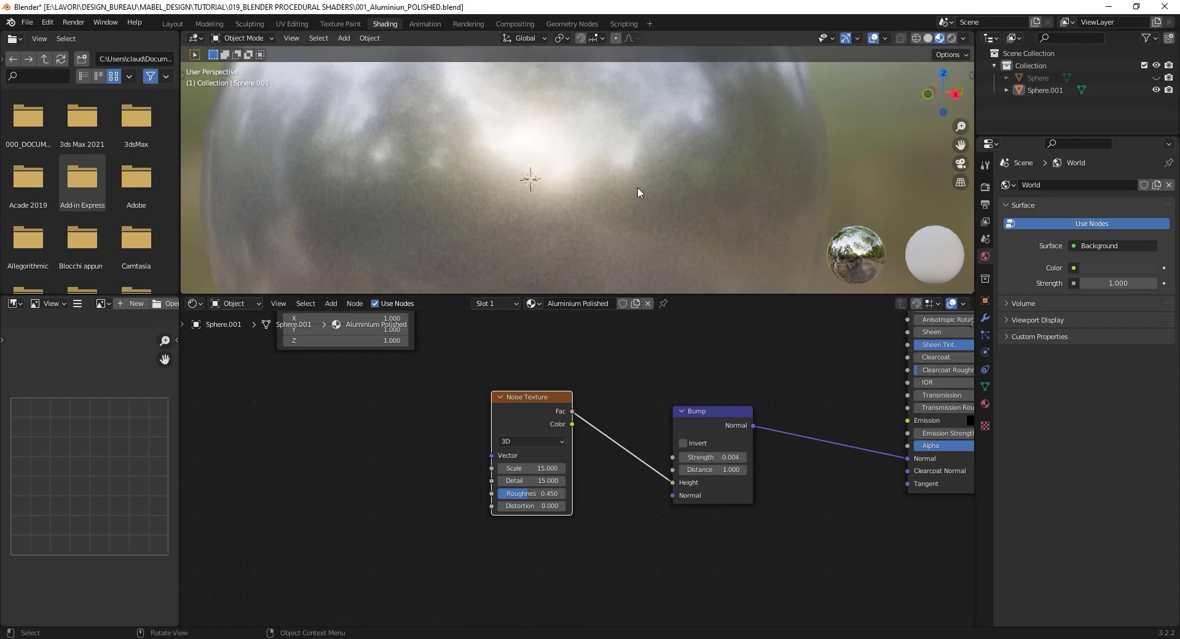
middle_drag(631, 190, 624, 163)
scroll(624, 163, up, 3)
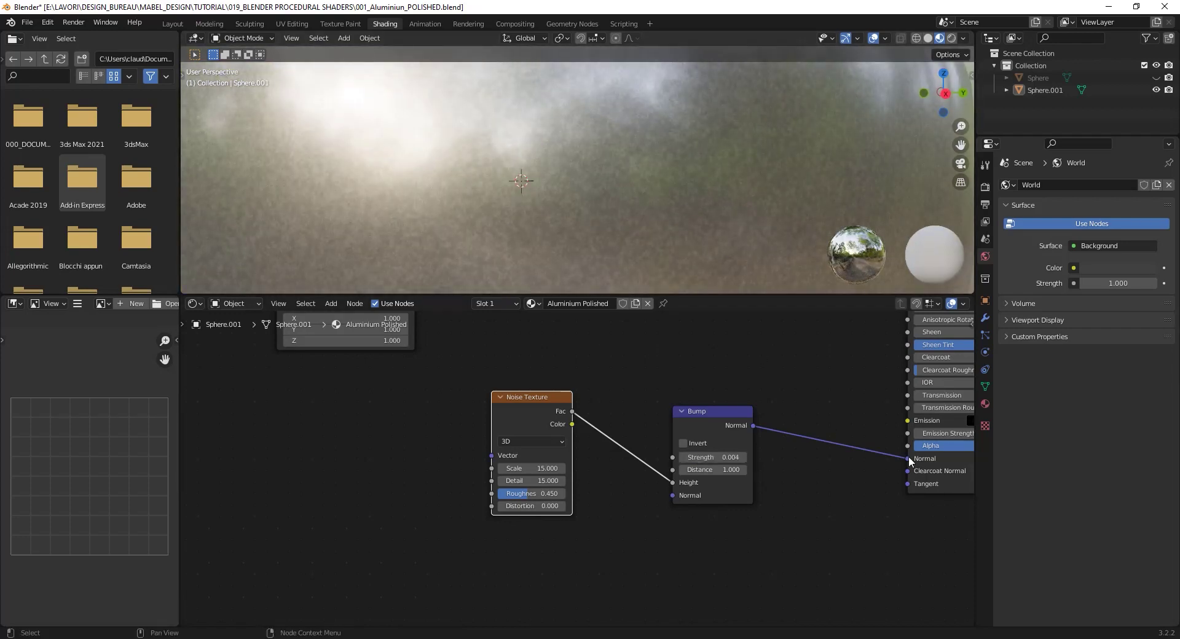
Reconnect the Bump Normal to the Principled BSDF Normal and orbit to inspect.
drag(920, 464, 886, 464)
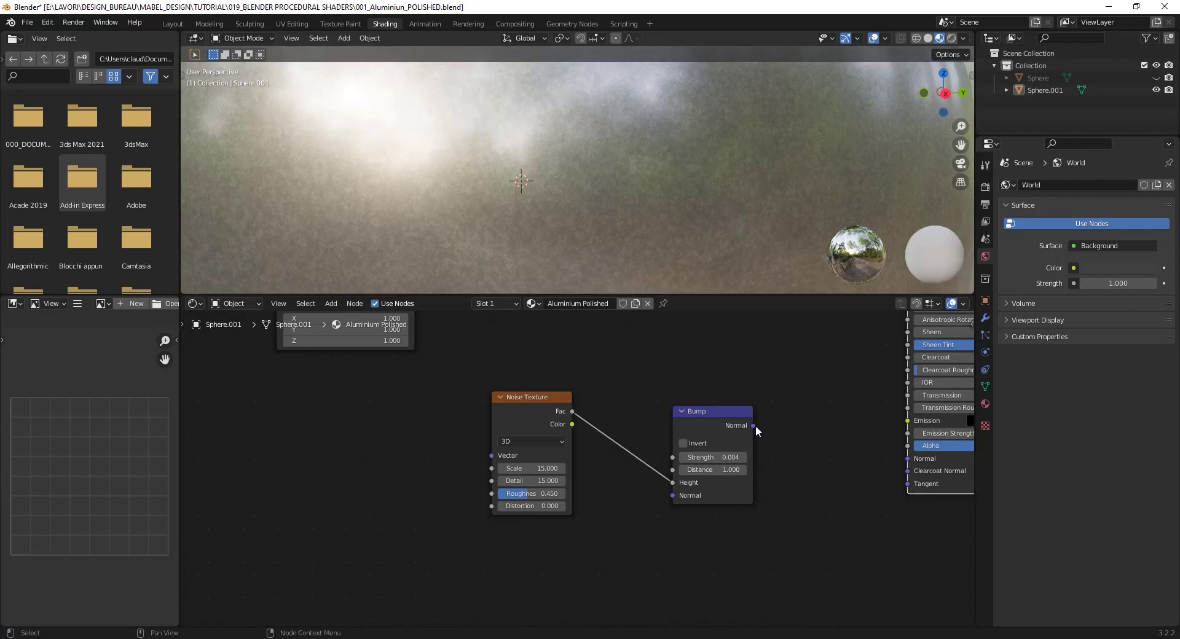
drag(753, 425, 908, 458)
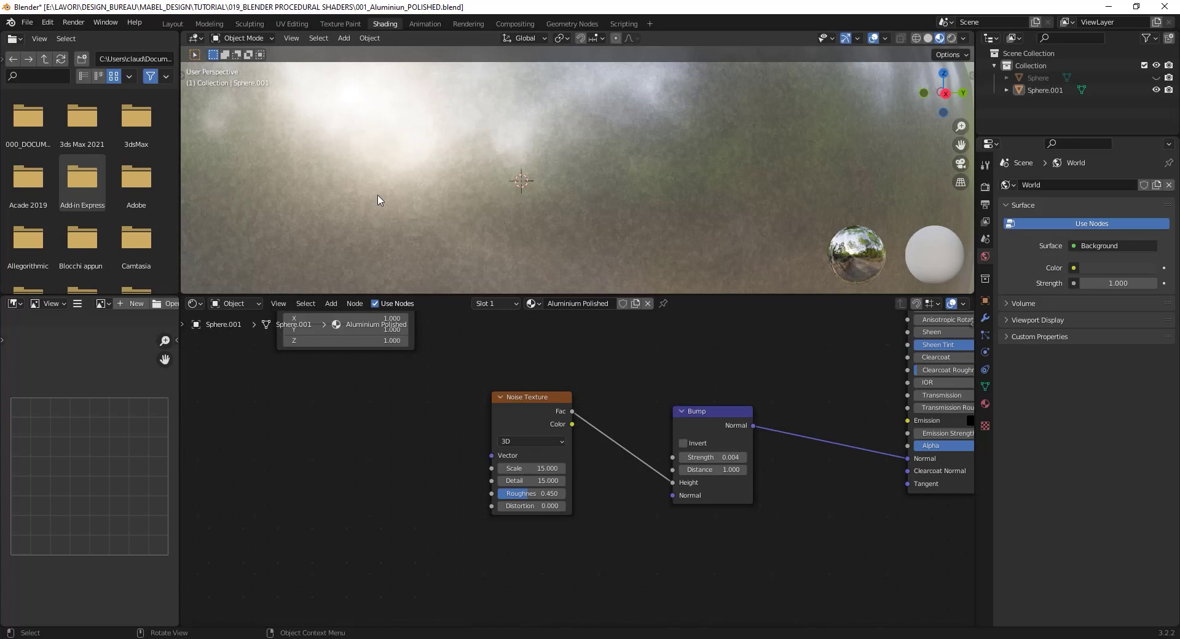
middle_drag(519, 179, 630, 241)
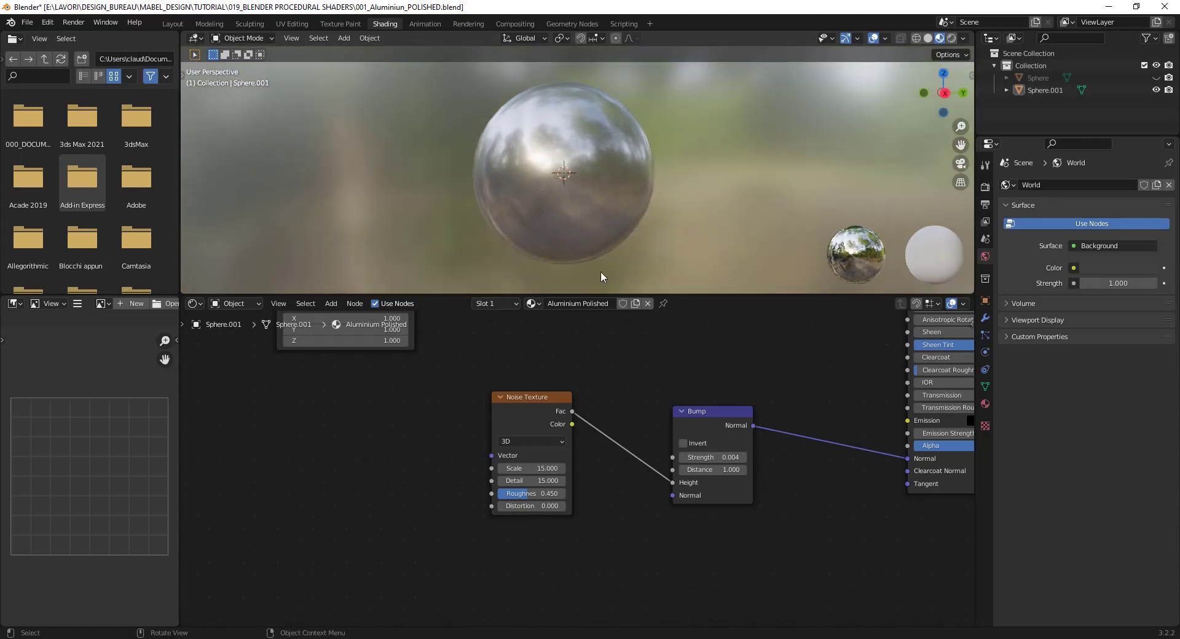
middle_drag(648, 142, 682, 184)
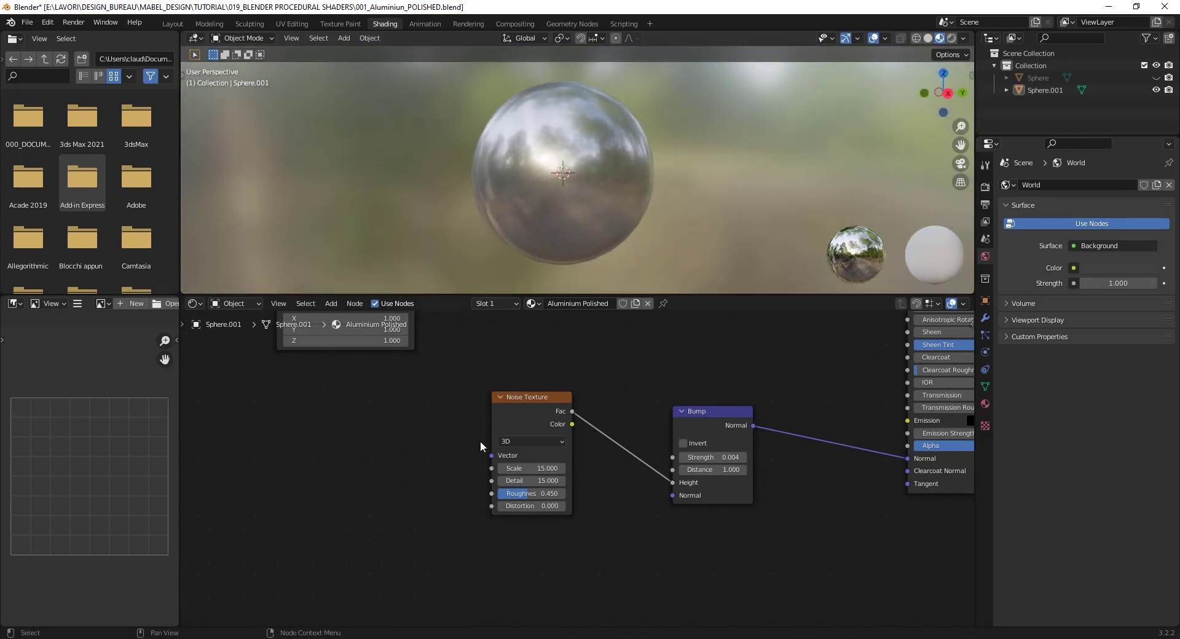
Box-select the Texture Coordinate and Mapping nodes and move them down-left.
middle_drag(488, 463, 490, 464)
scroll(510, 468, down, 5)
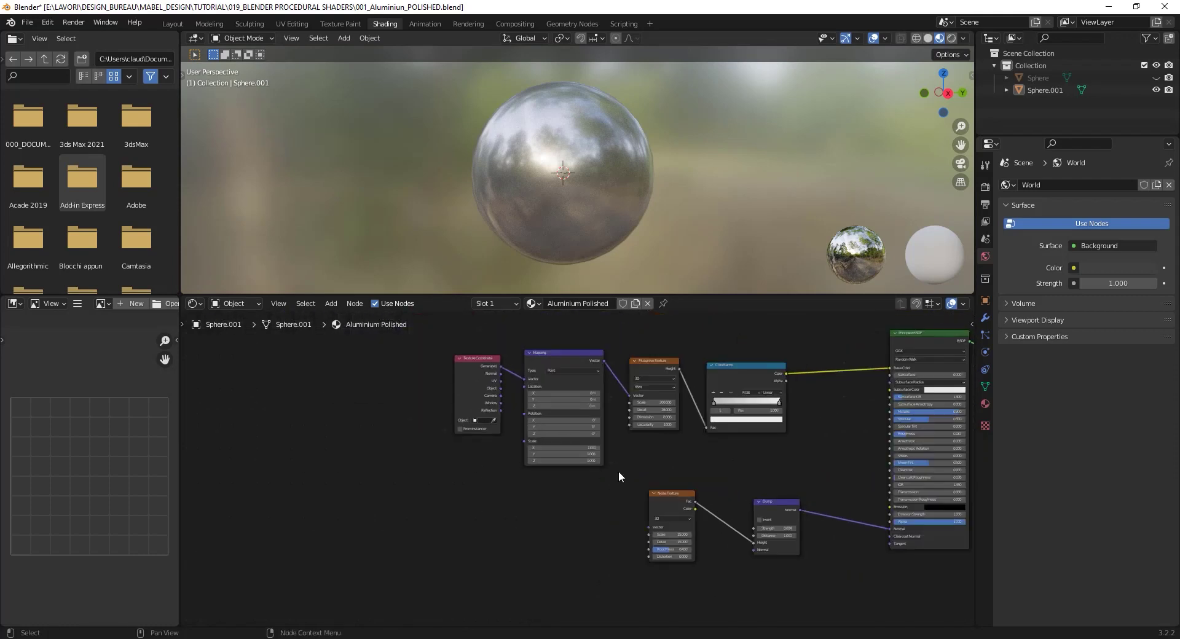
drag(564, 340, 384, 549)
drag(544, 367, 420, 423)
middle_drag(421, 424, 409, 379)
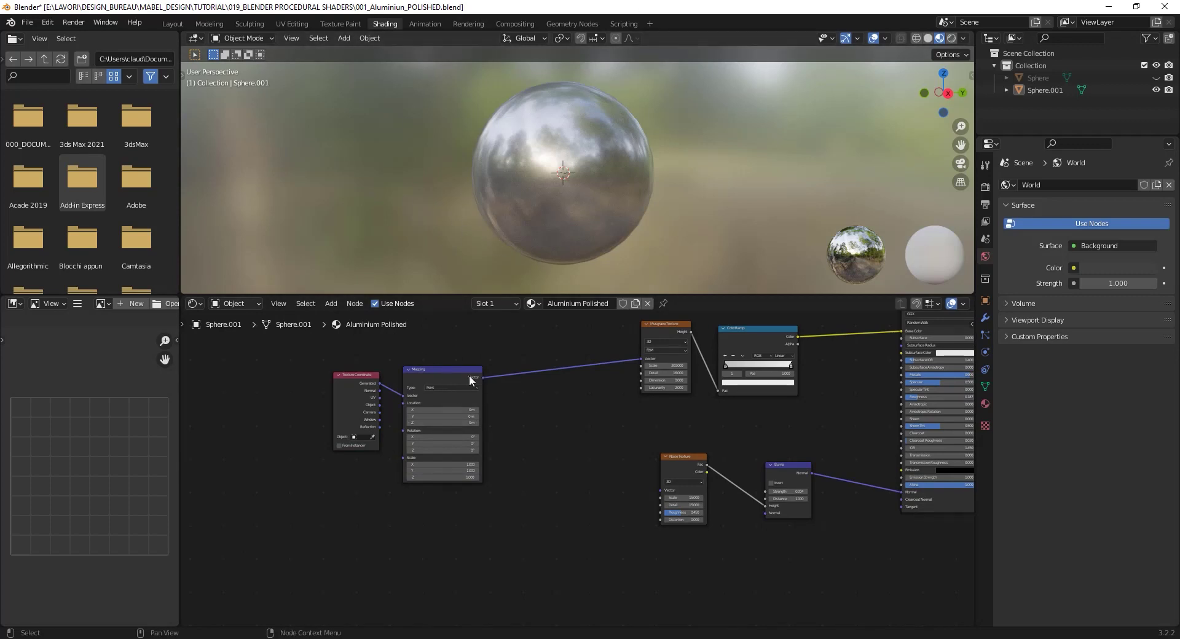
Connect the Mapping output to the Noise Texture's Vector input.
drag(482, 377, 664, 492)
scroll(525, 491, up, 3)
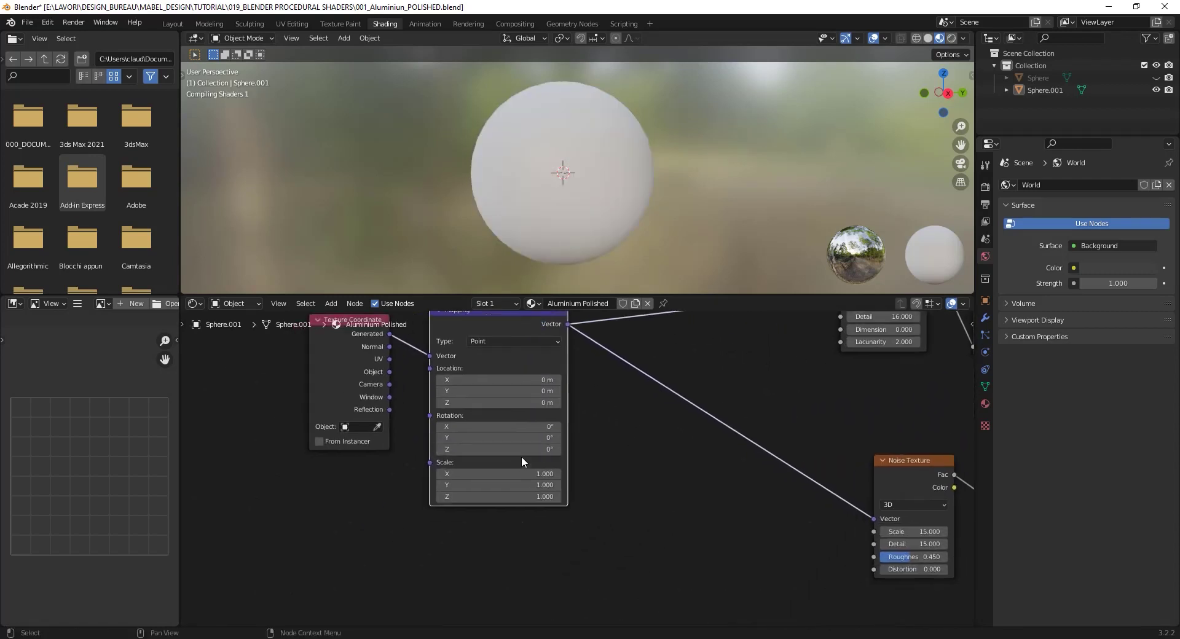
middle_drag(590, 485, 565, 522)
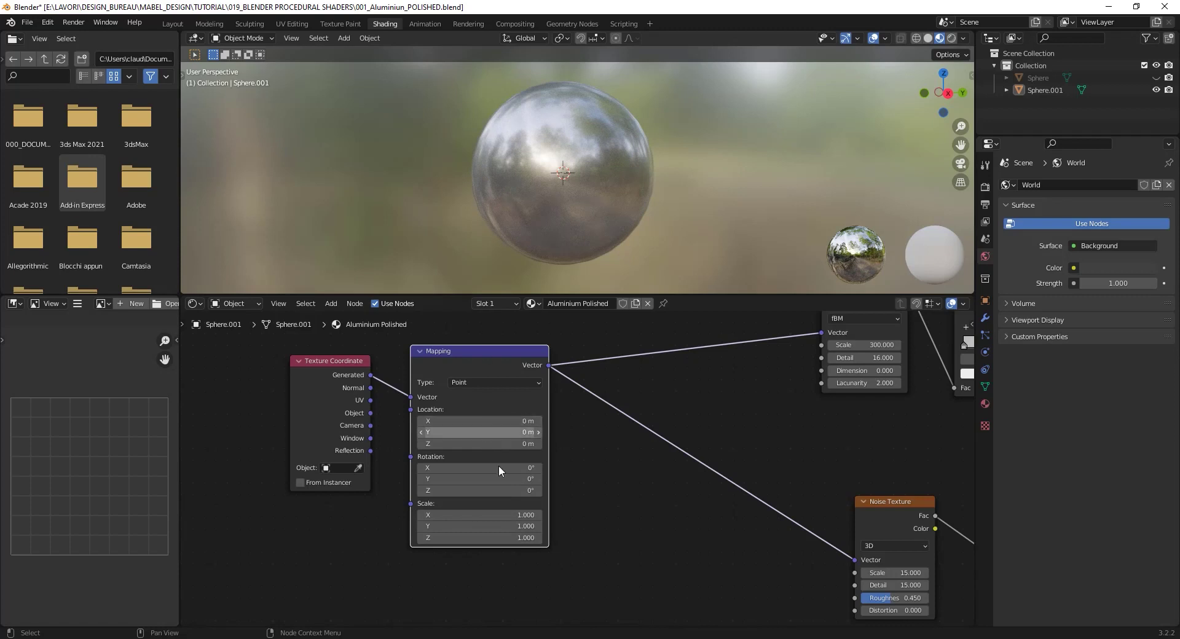
Try a Mapping Z rotation, then set it back to 0°.
drag(511, 488, 504, 490)
scroll(559, 216, up, 6)
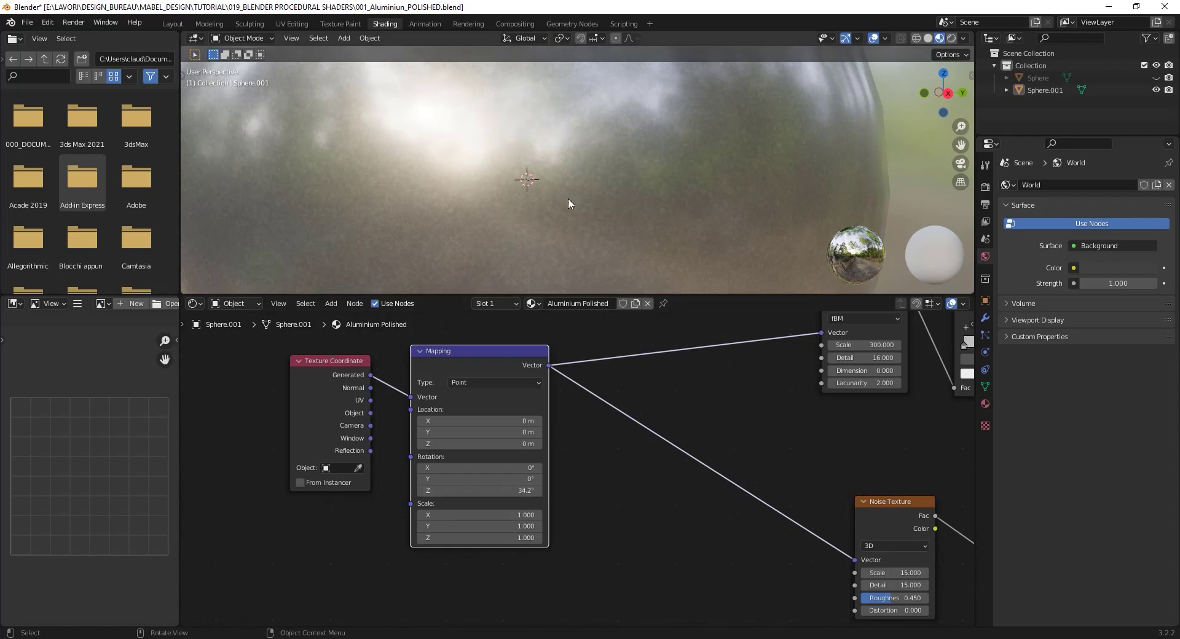
middle_drag(747, 457, 618, 521)
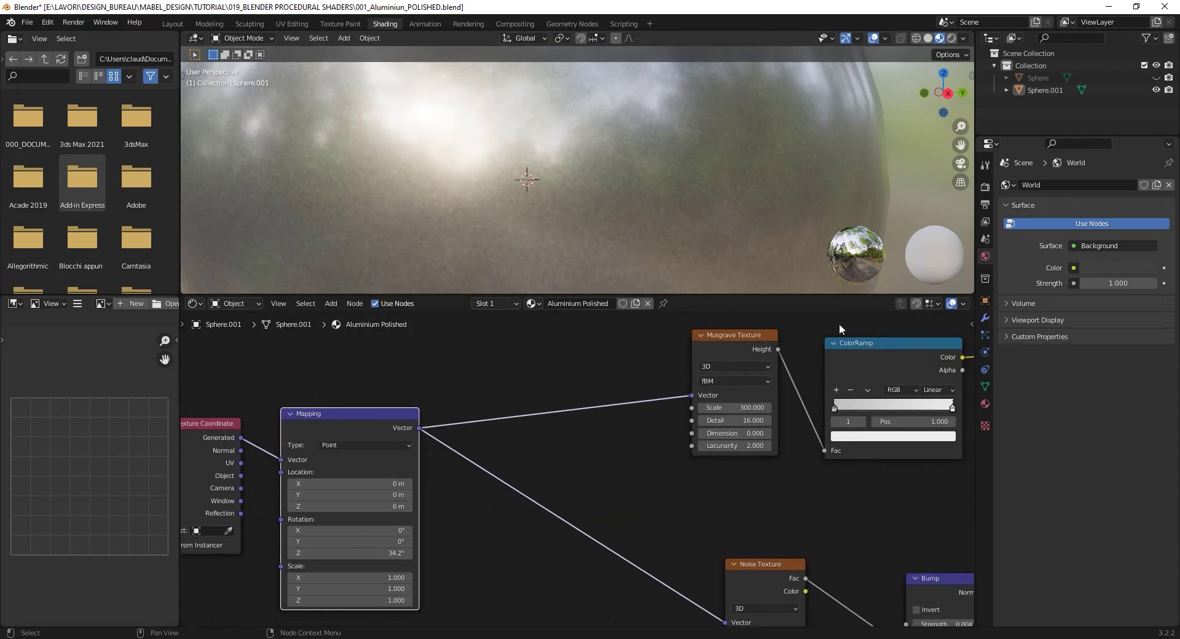
middle_drag(717, 479, 784, 385)
middle_drag(543, 408, 670, 470)
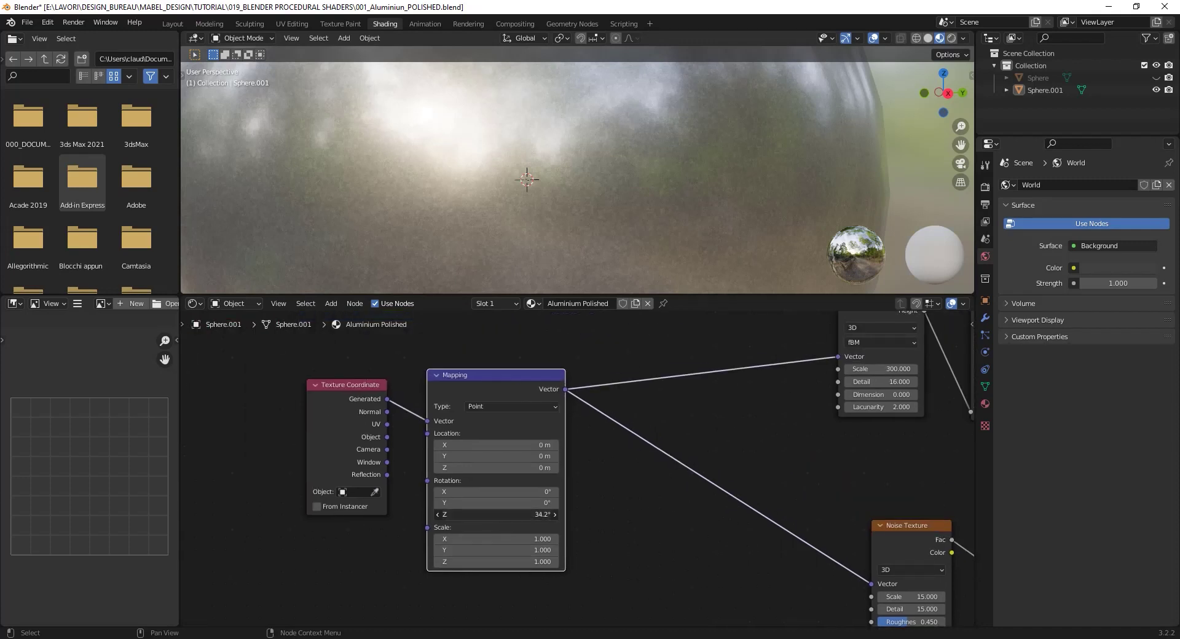
click(494, 514)
text(0)
key(Return)
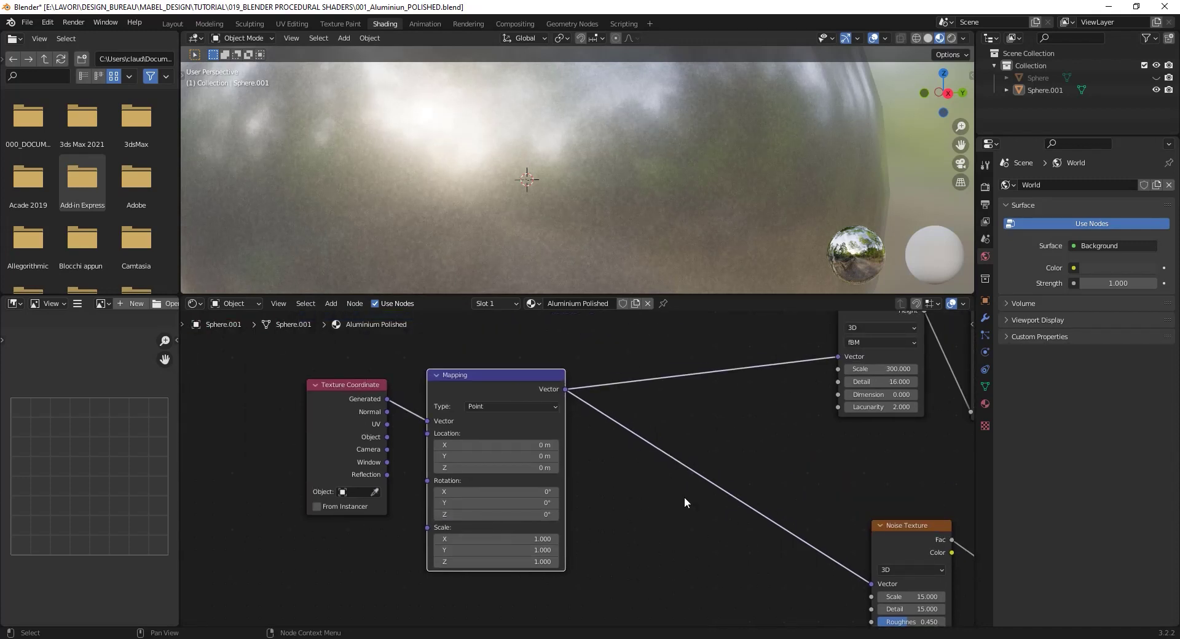
Feed Texture Coordinate Object output into the Mapping node's Vector input.
click(237, 377)
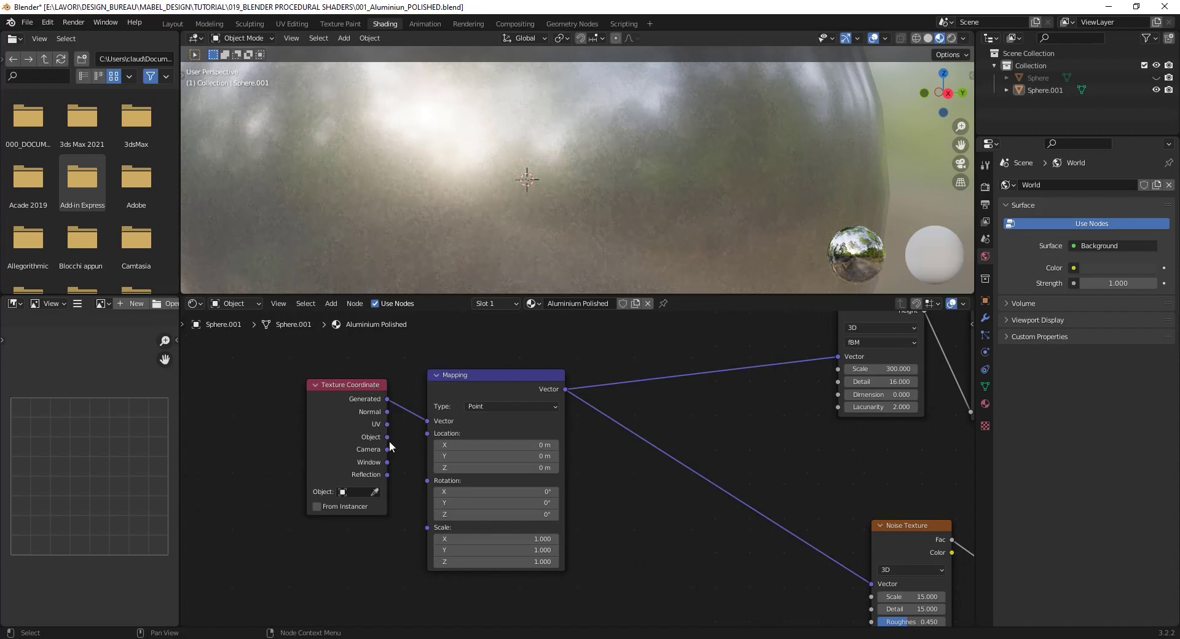
drag(387, 437, 427, 421)
ctrl+scroll(795, 481, right, 4)
shift+scroll(762, 451, up, 2)
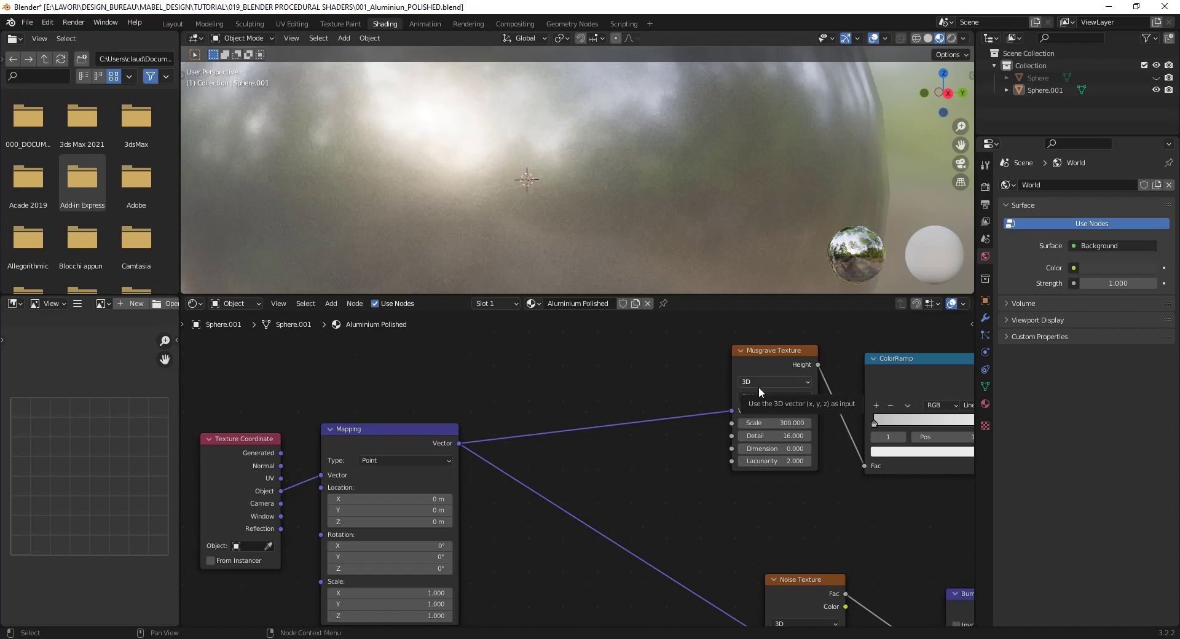
shift+scroll(532, 501, down, 4)
ctrl+scroll(498, 458, left, 3)
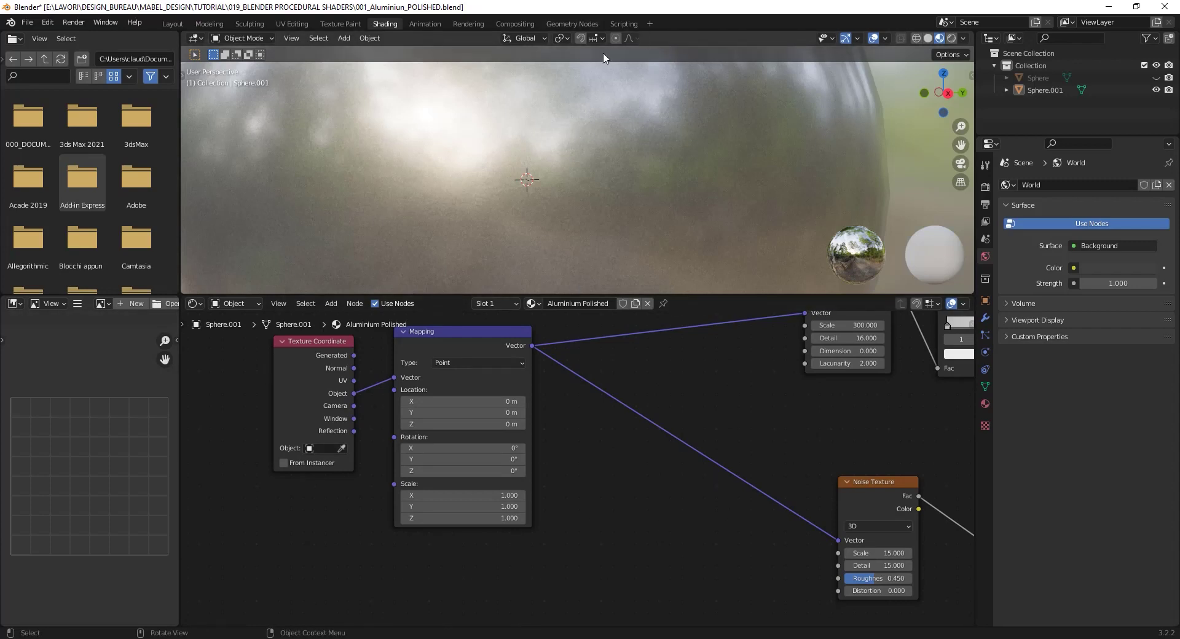
scroll(547, 231, down, 3)
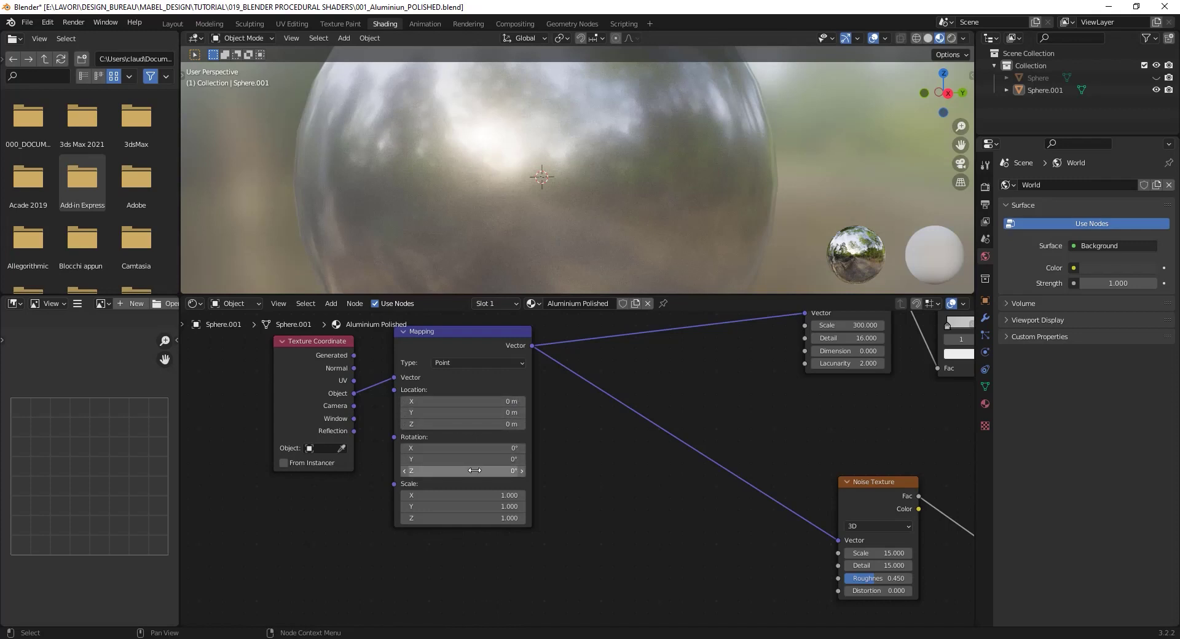
Test Mapping rotation, location and X scale changes, undoing the scale stretch.
drag(474, 470, 455, 459)
drag(467, 401, 443, 402)
drag(514, 495, 489, 495)
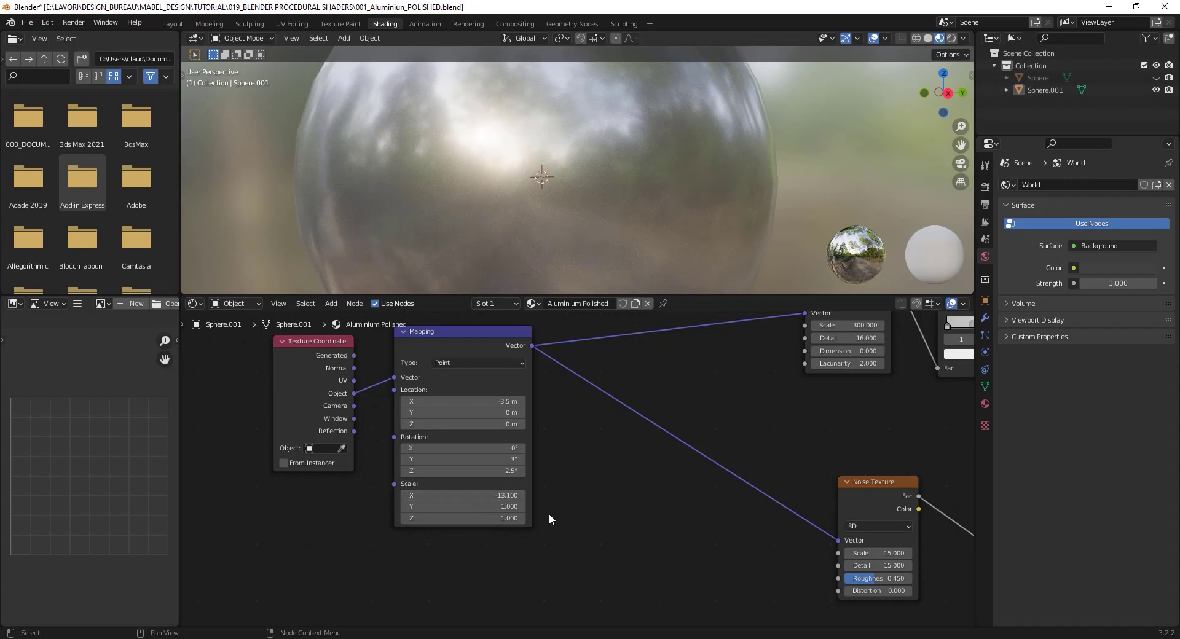
key(ctrl+z)
Reset the Mapping Y and Z rotations and all location values to 0.
drag(461, 448, 461, 470)
text(0)
key(Return)
drag(498, 401, 497, 424)
text(0)
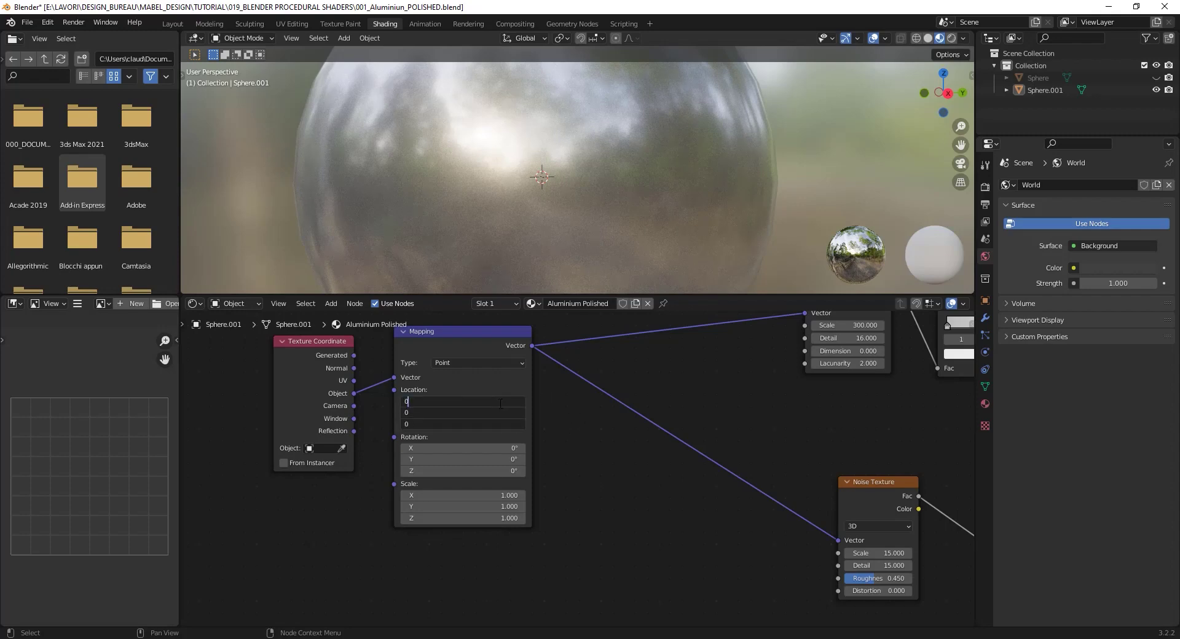
key(Return)
scroll(632, 135, down, 5)
key(Home)
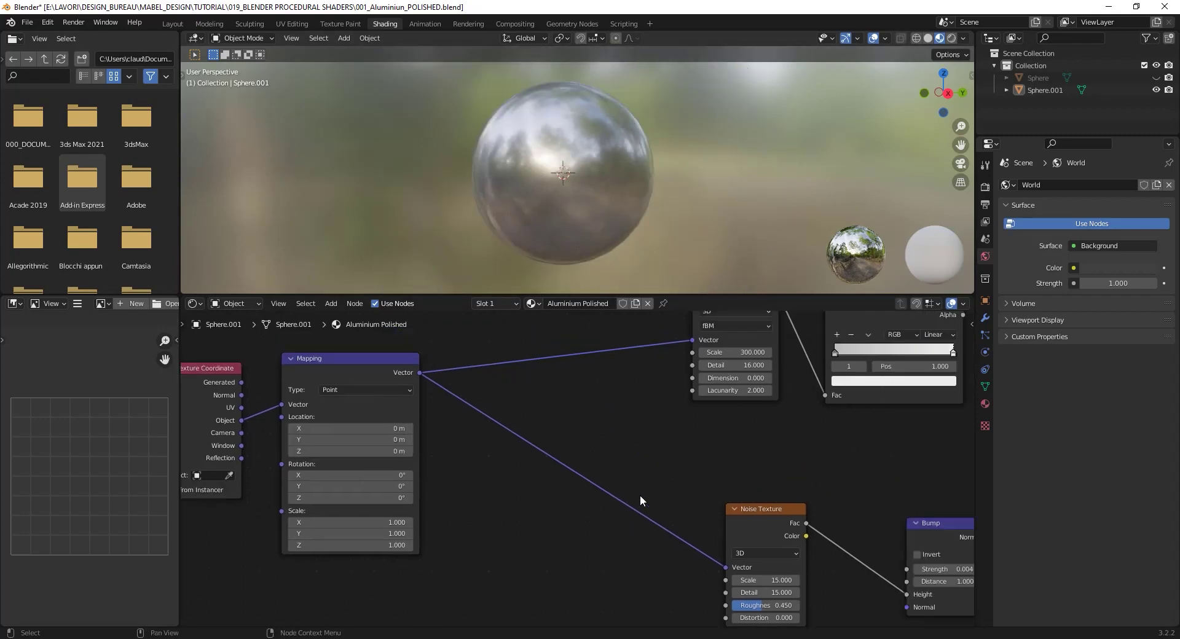
scroll(654, 465, down, 4)
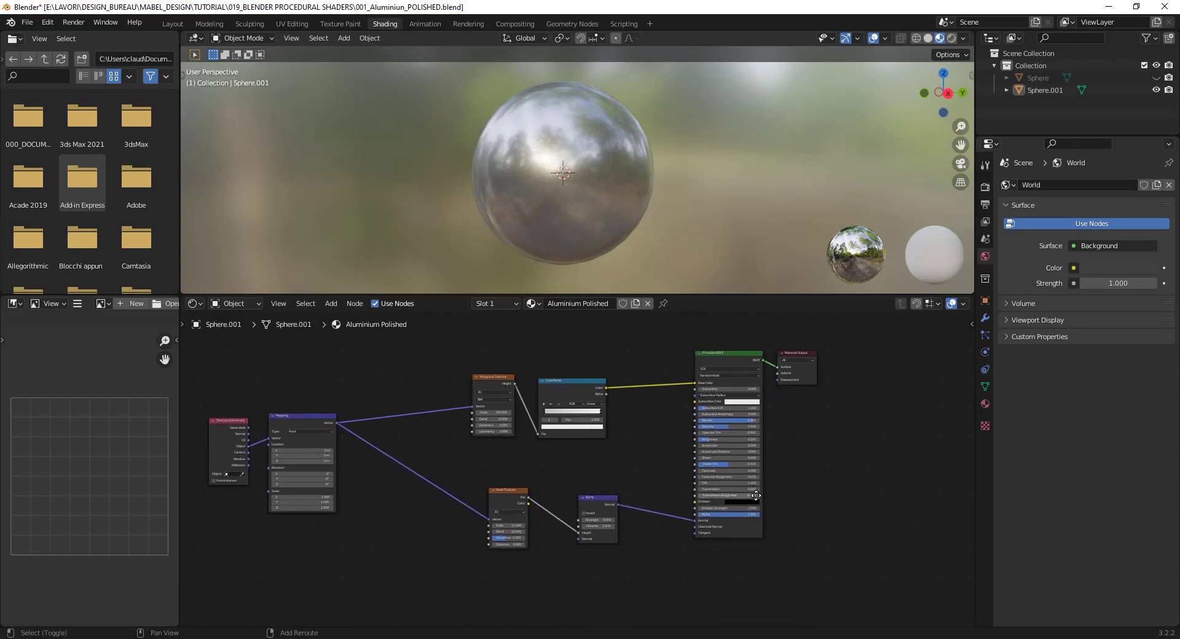